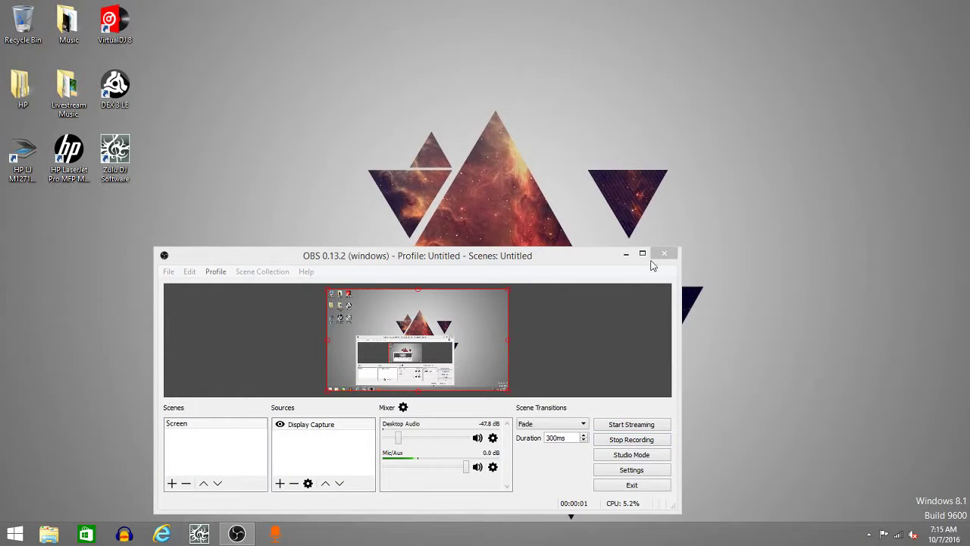
Minimise the recording window, switch to Internet Explorer and search Google Images for "cool wallpapers 1600x900".
{"action": "left_click", "coordinate": [625, 254]}
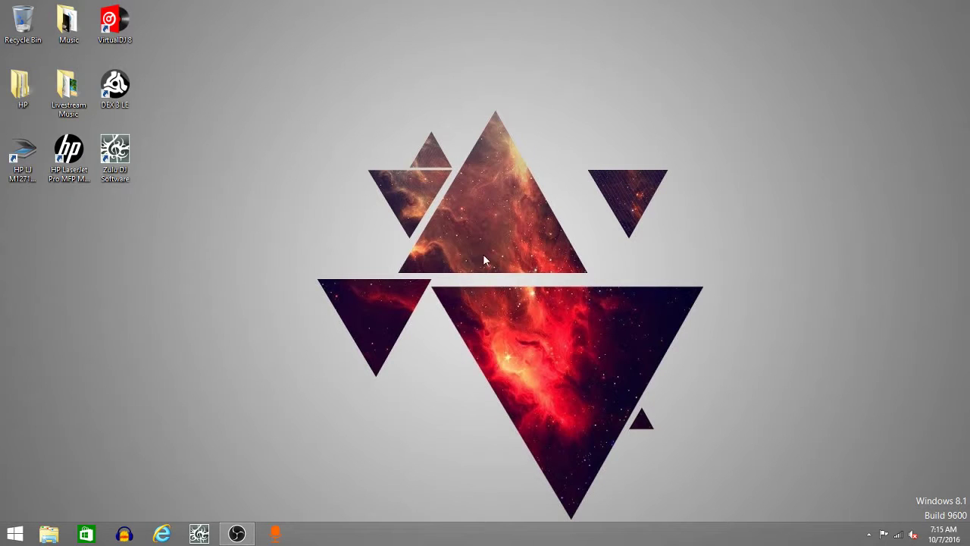
{"action": "left_click", "coordinate": [162, 534]}
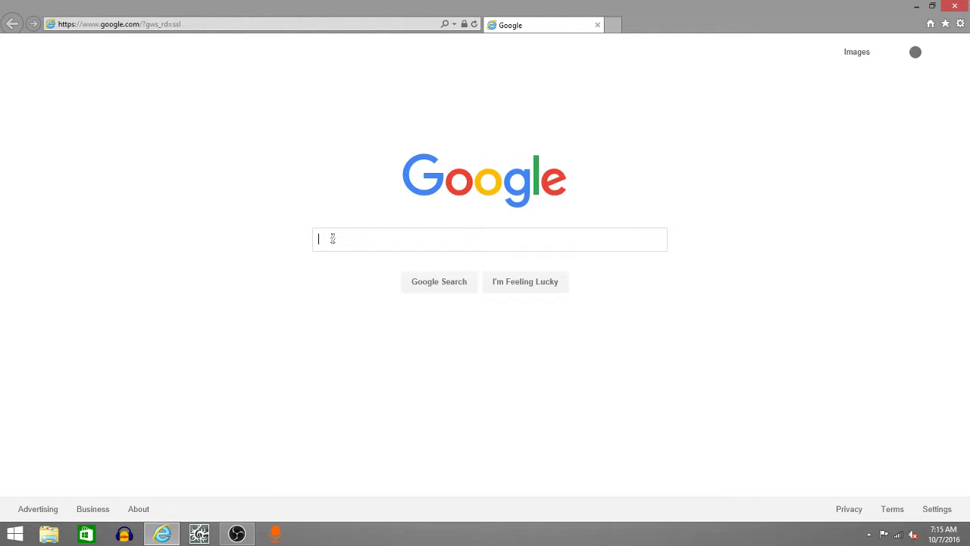
{"action": "type", "text": "cool "}
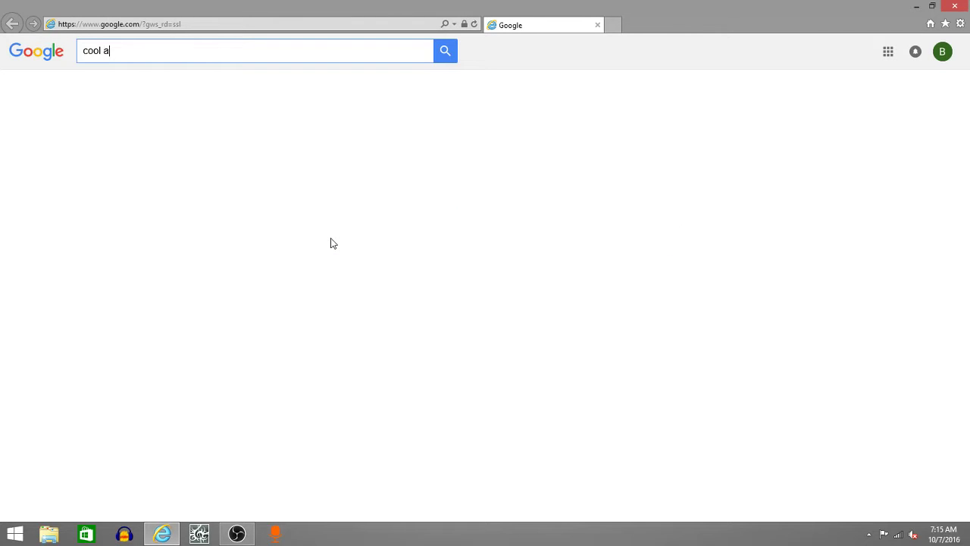
{"action": "type", "text": "wallpapers"}
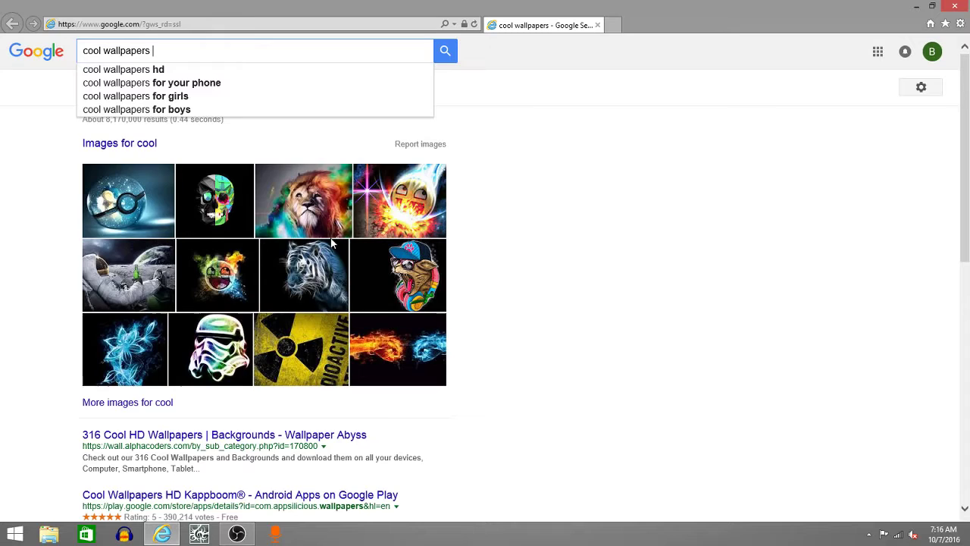
{"action": "type", "text": " 1600"}
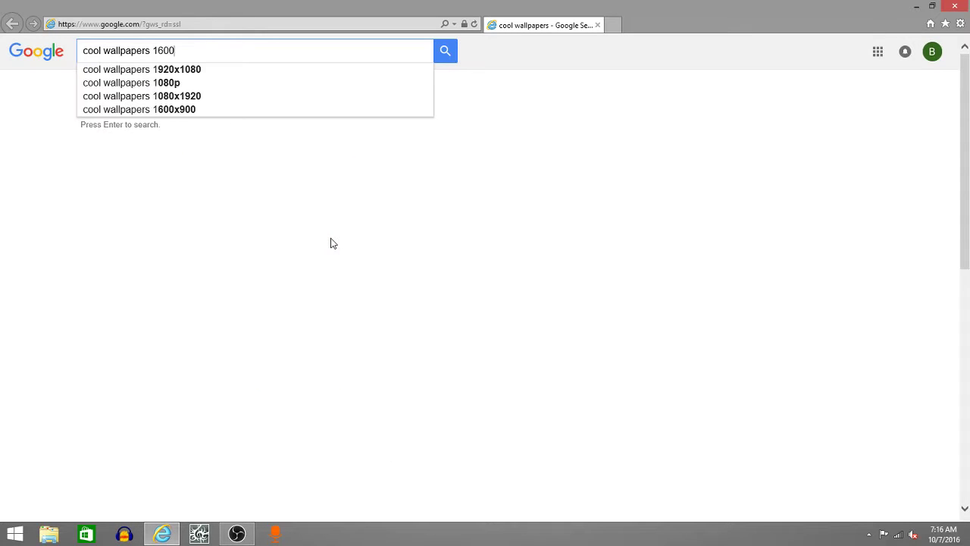
{"action": "type", "text": "x900"}
{"action": "key", "text": "Return"}
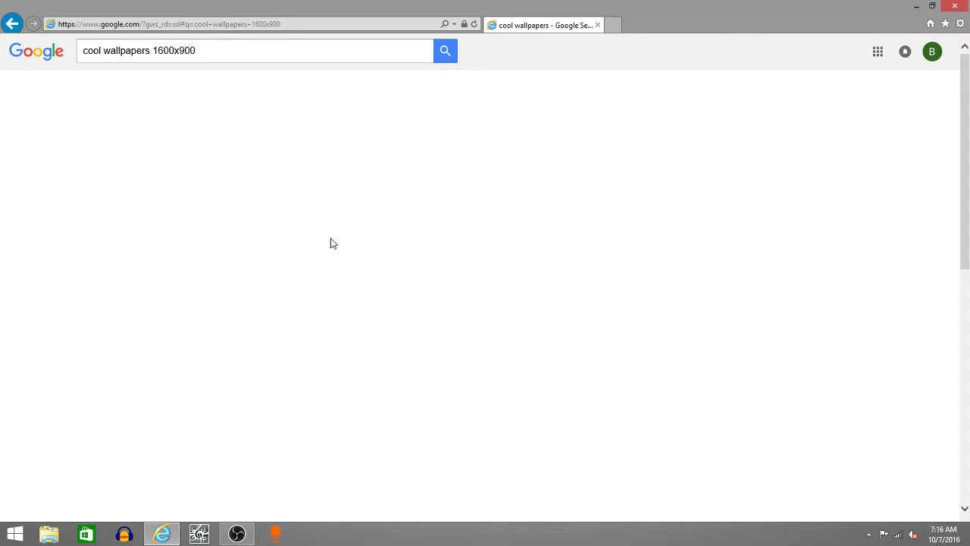
{"action": "left_click", "coordinate": [126, 88]}
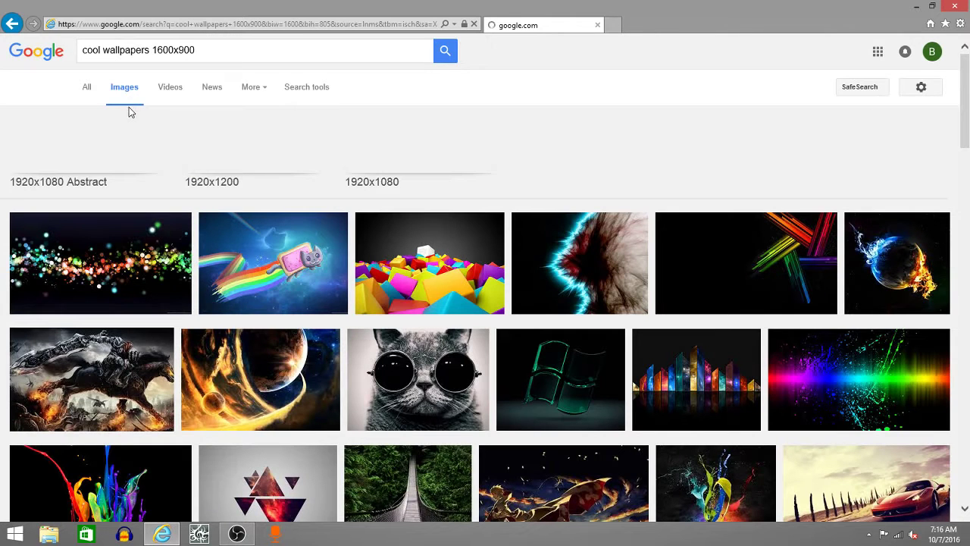
Browse the image results and open the preview of the 1600 × 900 wallpaper with red and black cubes from 999freewallpapers.blogspot.com.
{"action": "scroll", "coordinate": [436, 378], "scroll_direction": "down", "scroll_amount": 5}
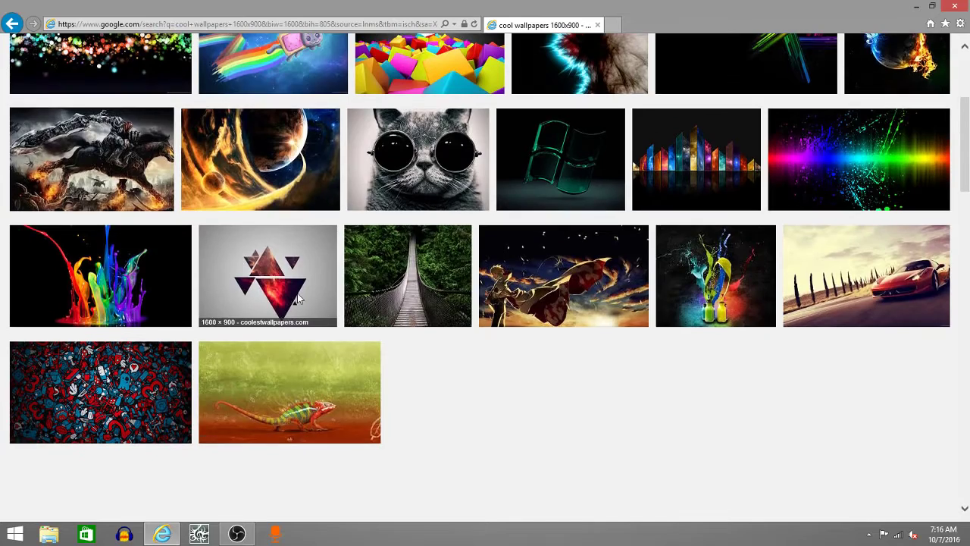
{"action": "scroll", "coordinate": [297, 297], "scroll_direction": "down", "scroll_amount": 4}
{"action": "scroll", "coordinate": [297, 294], "scroll_direction": "up", "scroll_amount": 2}
{"action": "scroll", "coordinate": [197, 326], "scroll_direction": "down", "scroll_amount": 1}
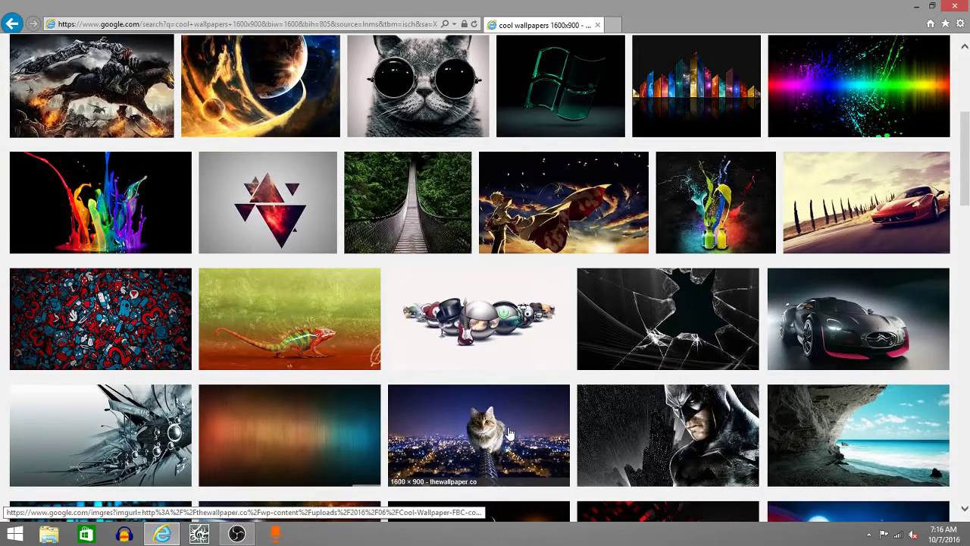
{"action": "scroll", "coordinate": [509, 433], "scroll_direction": "down", "scroll_amount": 5}
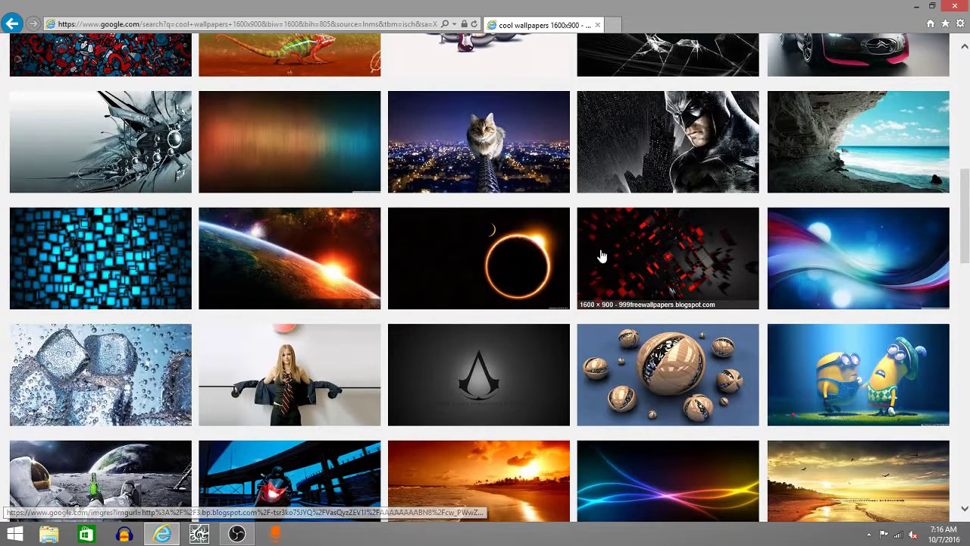
{"action": "left_click", "coordinate": [619, 254]}
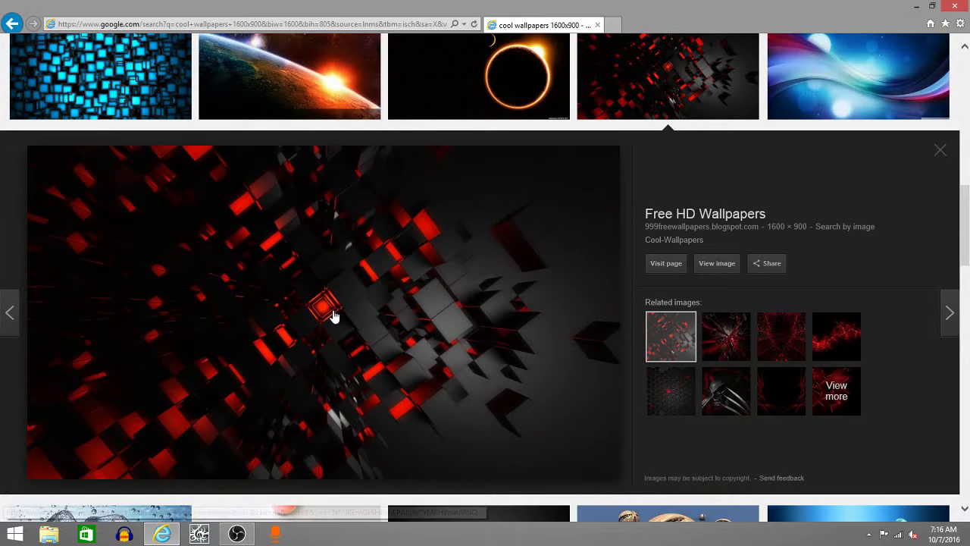
Save the previewed wallpaper to the Pictures folder as the JPEG file "Black Wallpapers-1" and close the browser.
{"action": "right_click", "coordinate": [334, 316]}
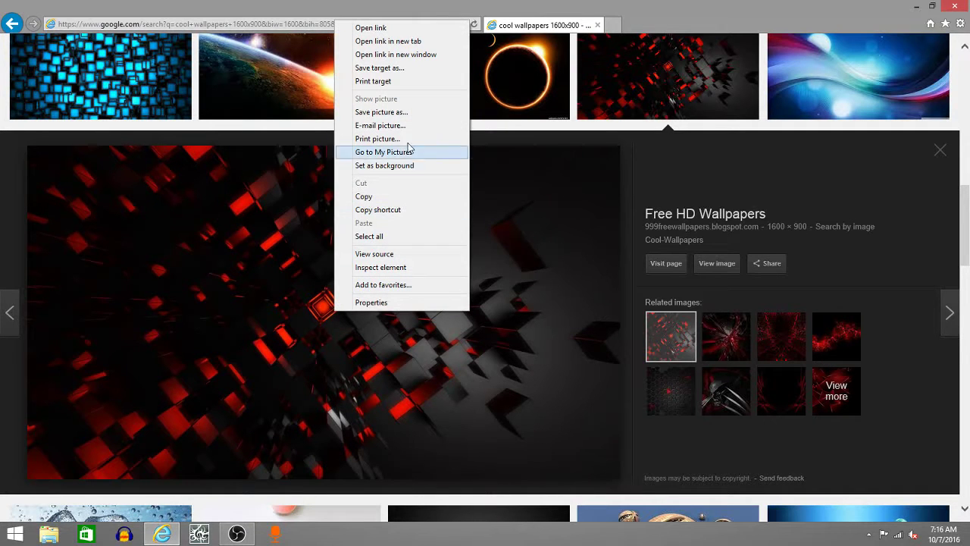
{"action": "left_click", "coordinate": [381, 112]}
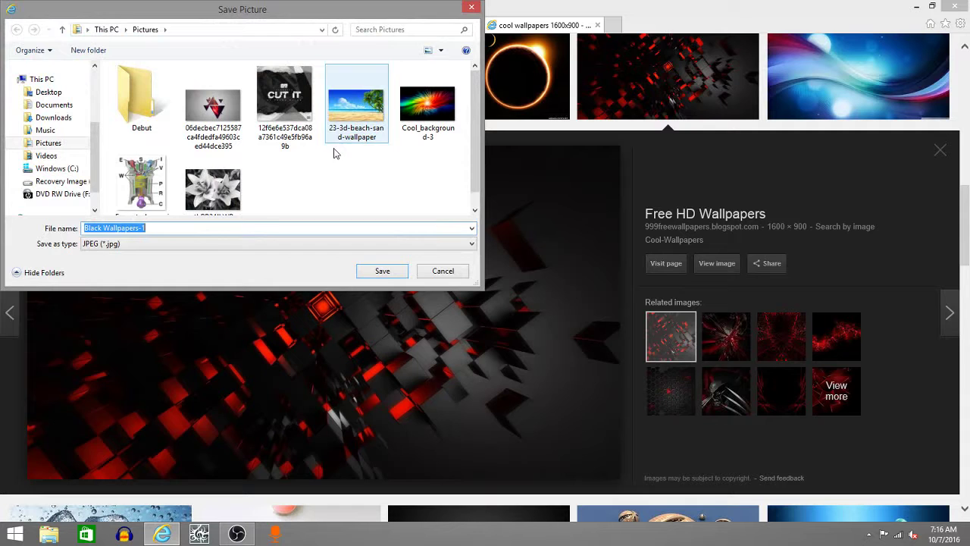
{"action": "left_click", "coordinate": [215, 244]}
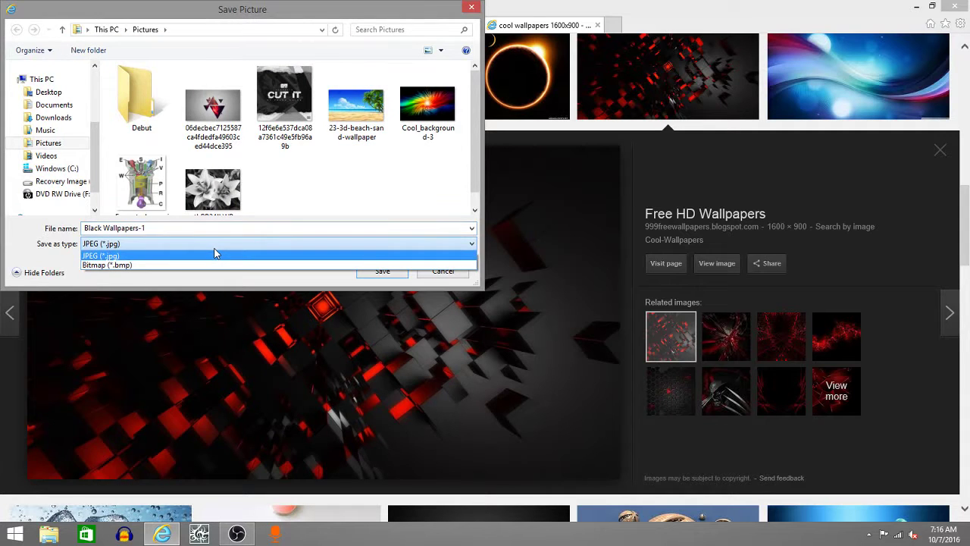
{"action": "left_click", "coordinate": [215, 254]}
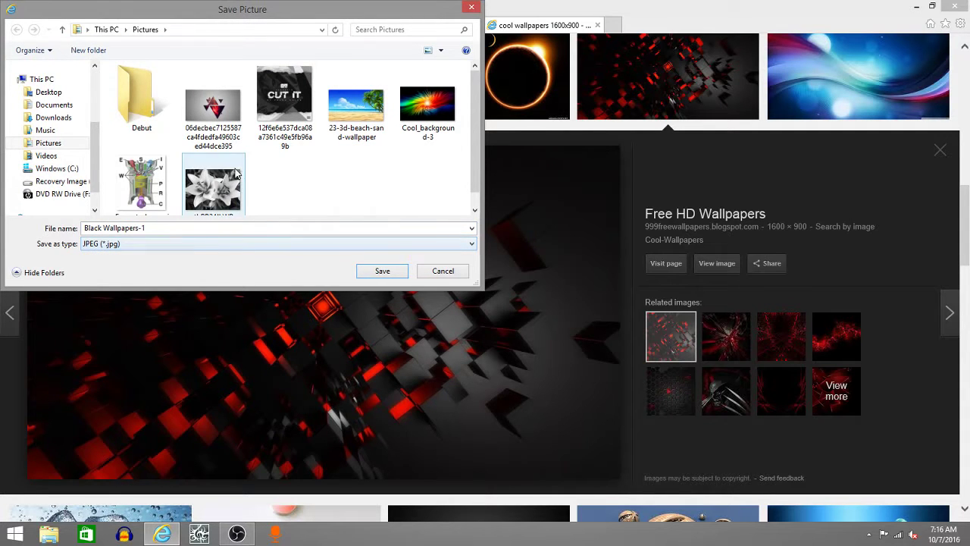
{"action": "left_click", "coordinate": [386, 271]}
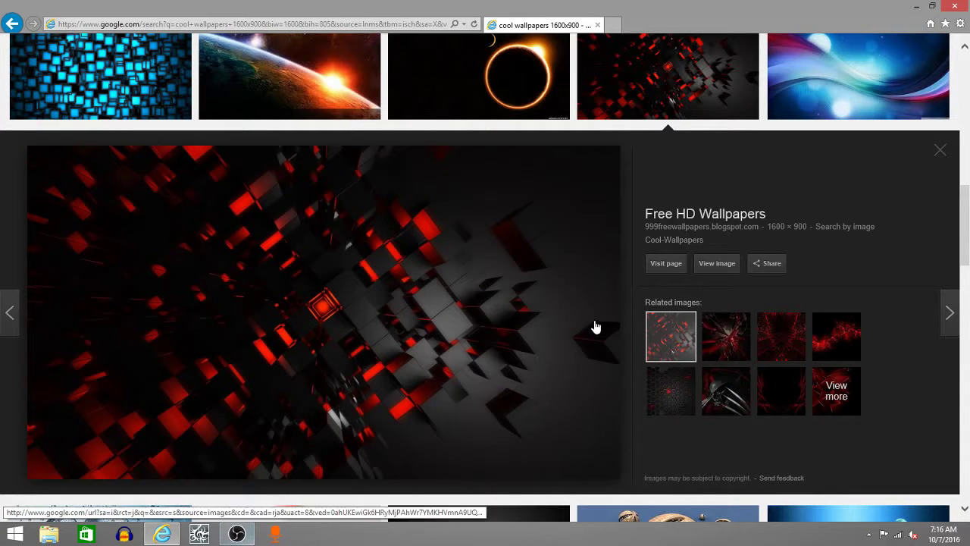
{"action": "left_click", "coordinate": [953, 6]}
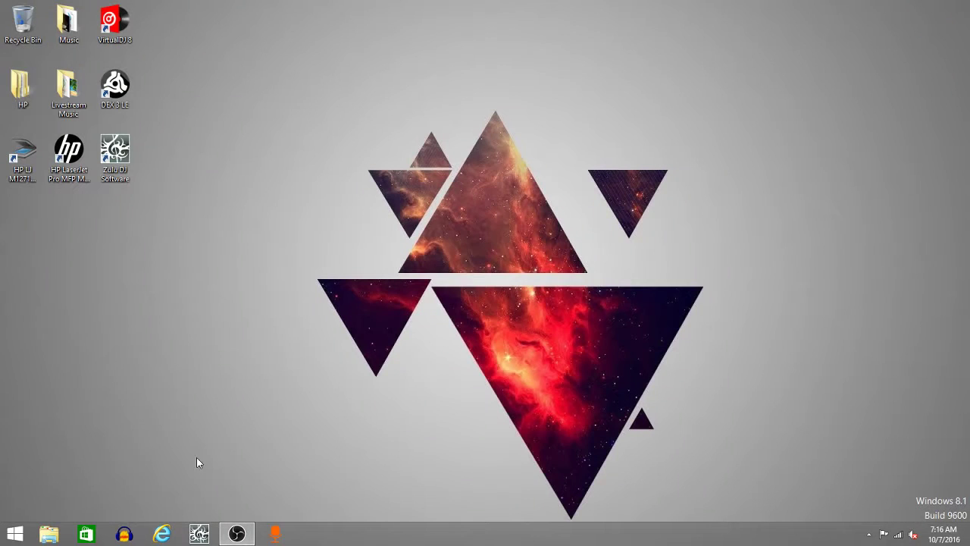
Set the Black Wallpapers-1 picture from the Pictures folder as the desktop background and close File Explorer.
{"action": "left_click", "coordinate": [47, 535]}
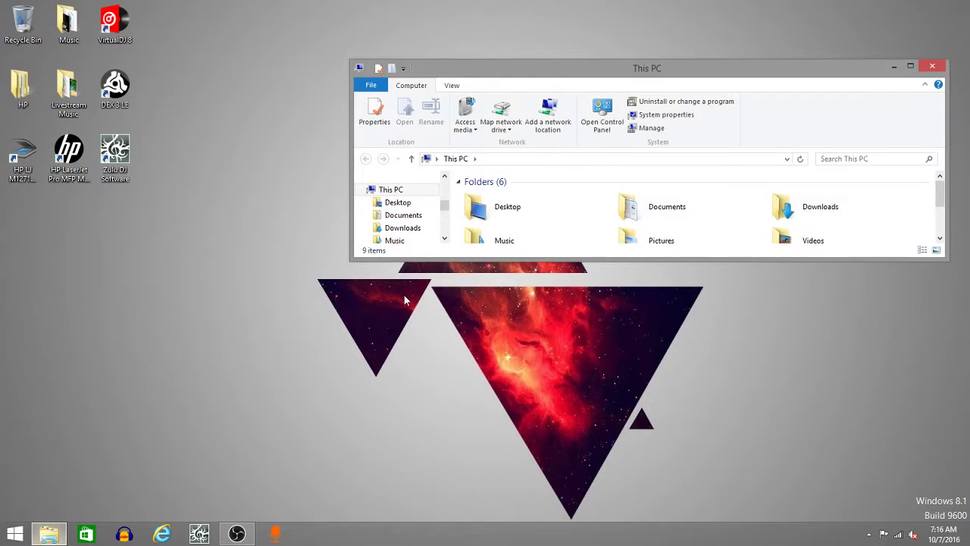
{"action": "scroll", "coordinate": [439, 209], "scroll_direction": "down", "scroll_amount": 2}
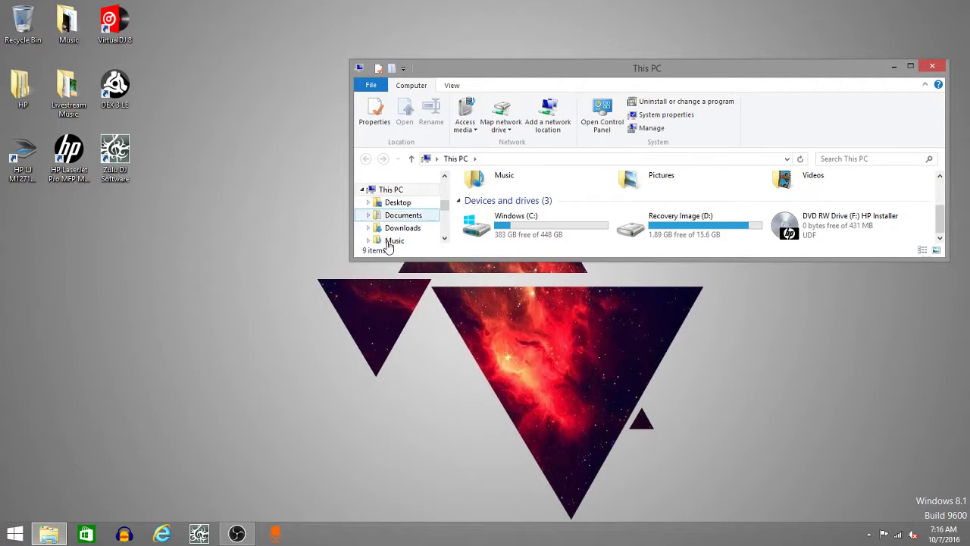
{"action": "scroll", "coordinate": [444, 209], "scroll_direction": "down", "scroll_amount": 2}
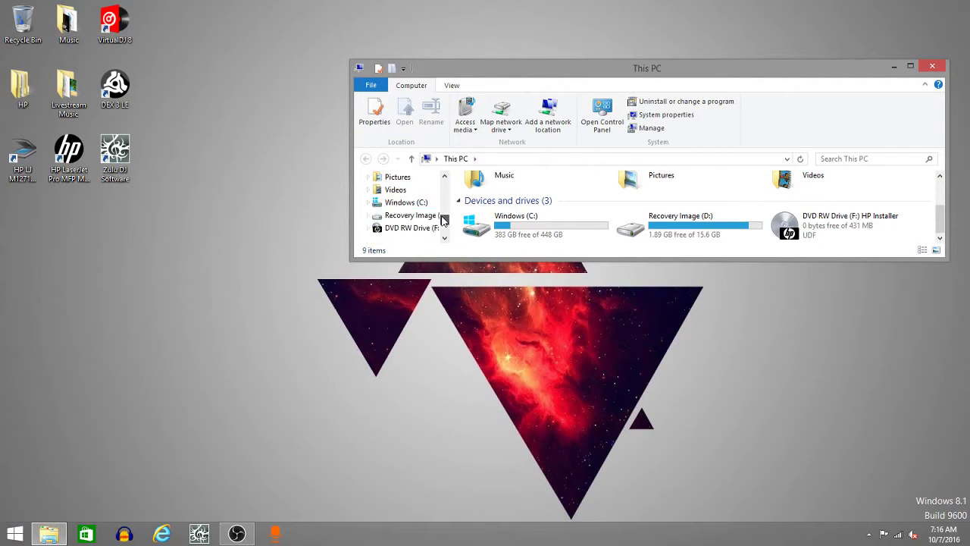
{"action": "left_click", "coordinate": [397, 179]}
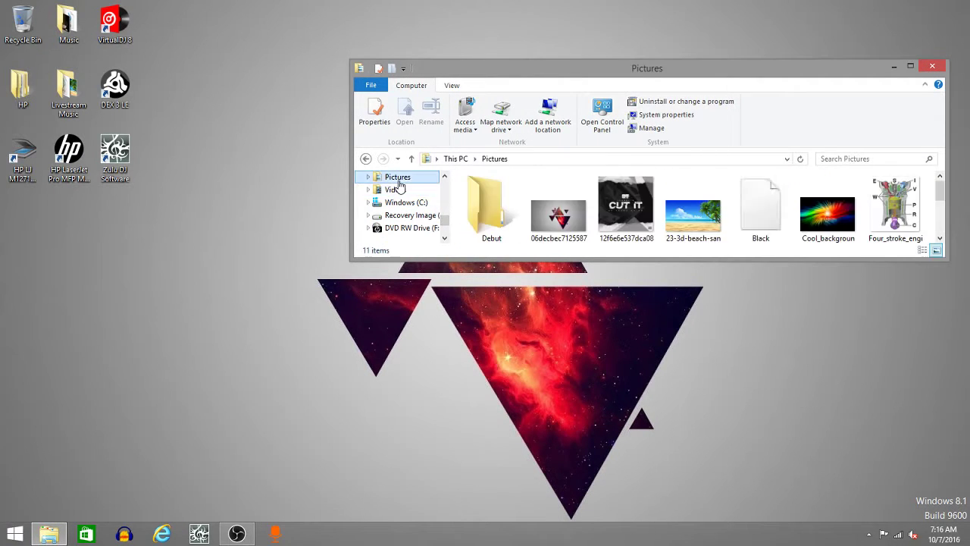
{"action": "right_click", "coordinate": [760, 213]}
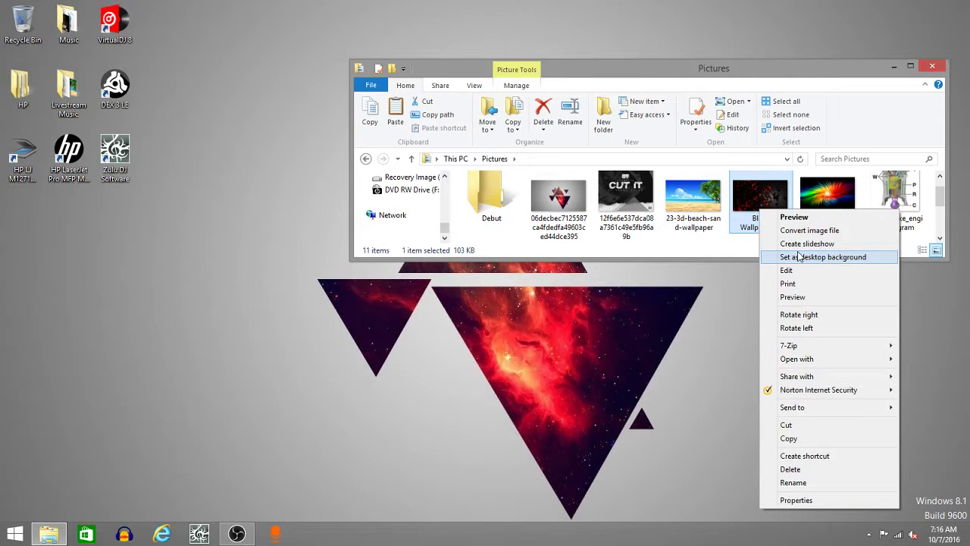
{"action": "left_click", "coordinate": [799, 257]}
{"action": "left_click", "coordinate": [932, 67]}
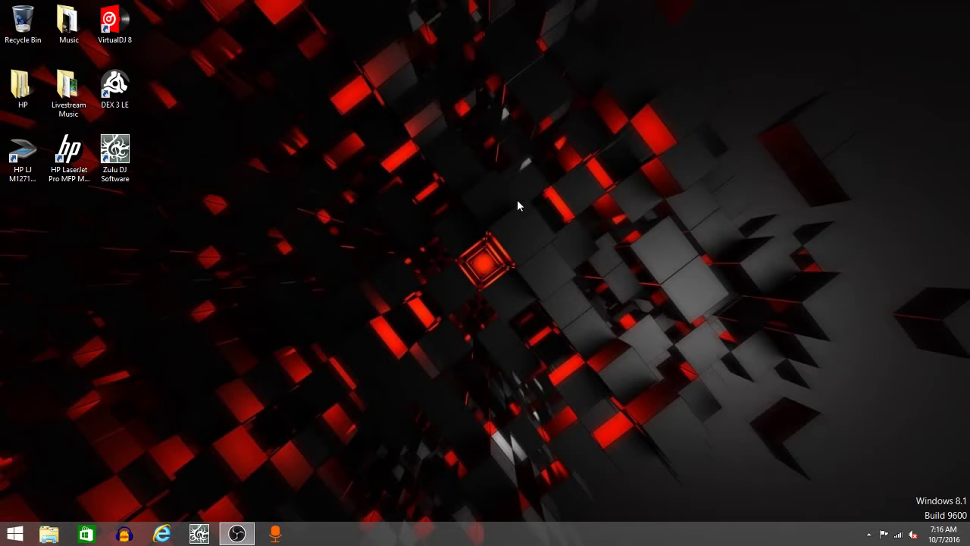
Check the monitor's available resolutions and the display list in the Screen Resolution settings, and leave without changes.
{"action": "right_click", "coordinate": [238, 401]}
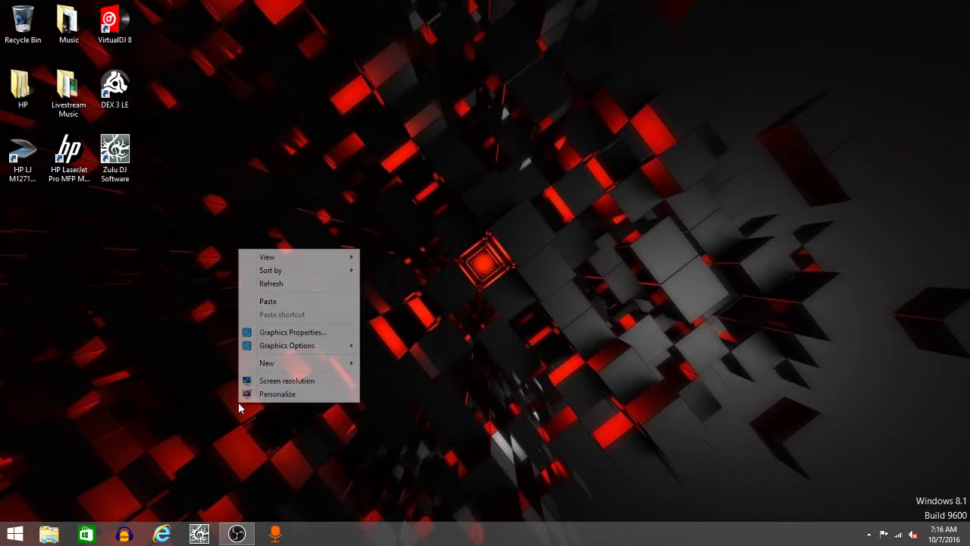
{"action": "left_click", "coordinate": [279, 382]}
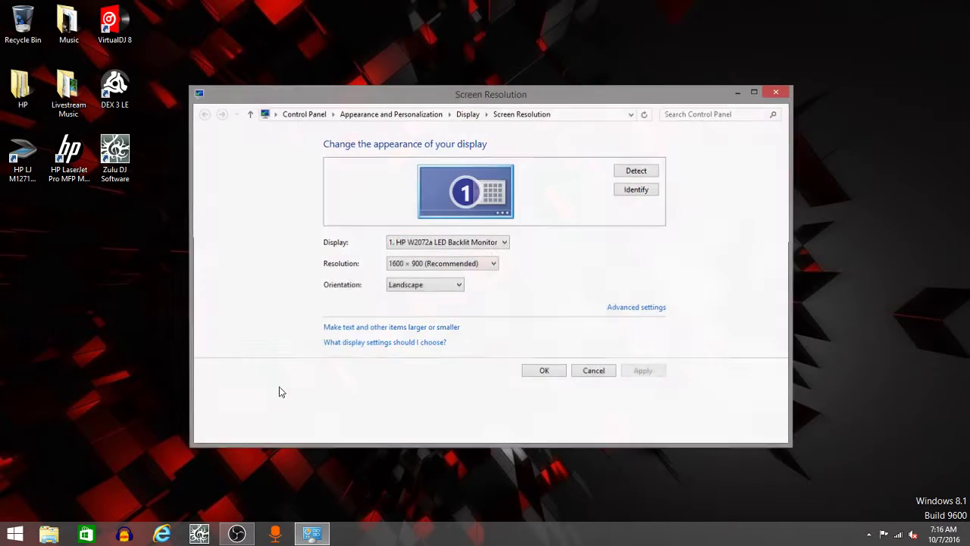
{"action": "left_click", "coordinate": [413, 268]}
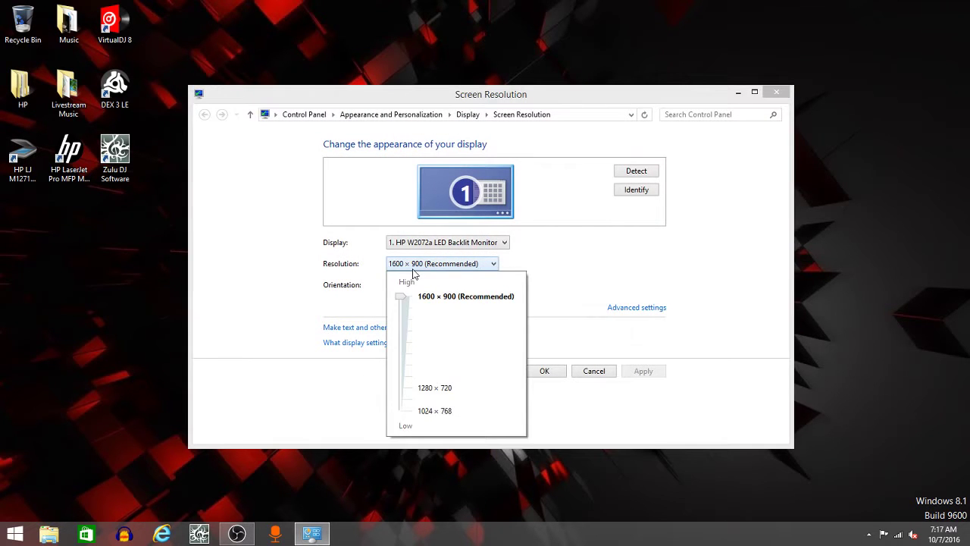
{"action": "left_click", "coordinate": [416, 267]}
{"action": "left_click", "coordinate": [428, 246]}
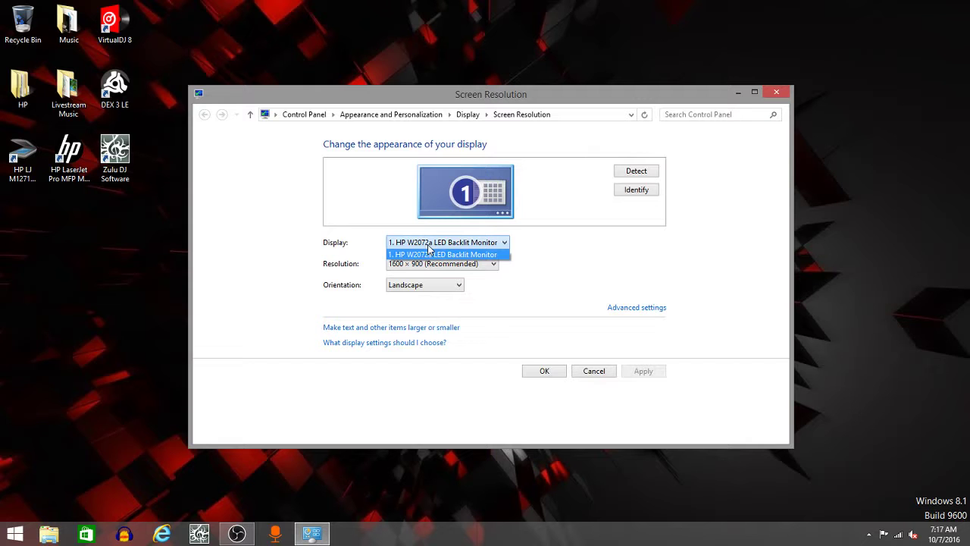
{"action": "left_click", "coordinate": [429, 250]}
{"action": "left_click", "coordinate": [593, 371]}
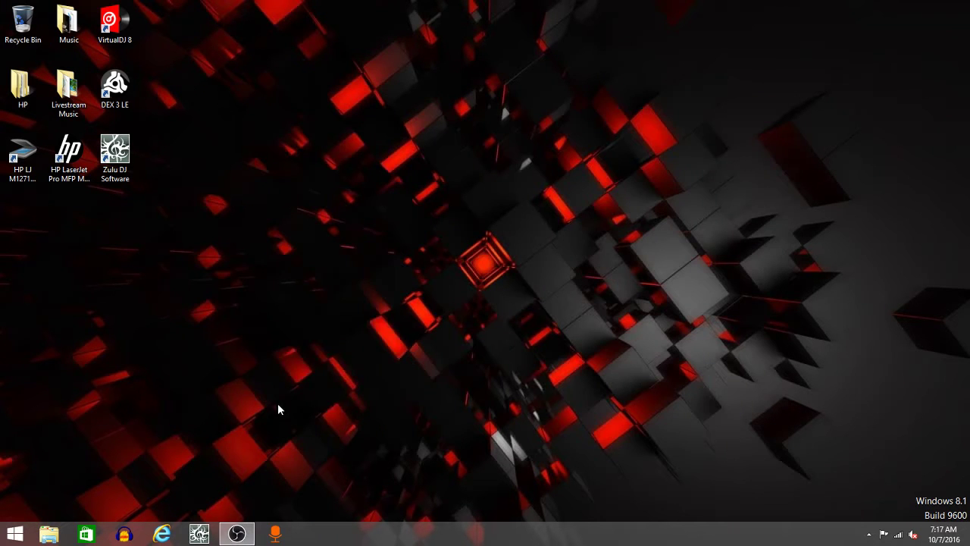
In the Personalization settings, change the desktop background to the grey picture with red nebula triangles and save the changes.
{"action": "right_click", "coordinate": [278, 404]}
{"action": "left_click", "coordinate": [289, 395]}
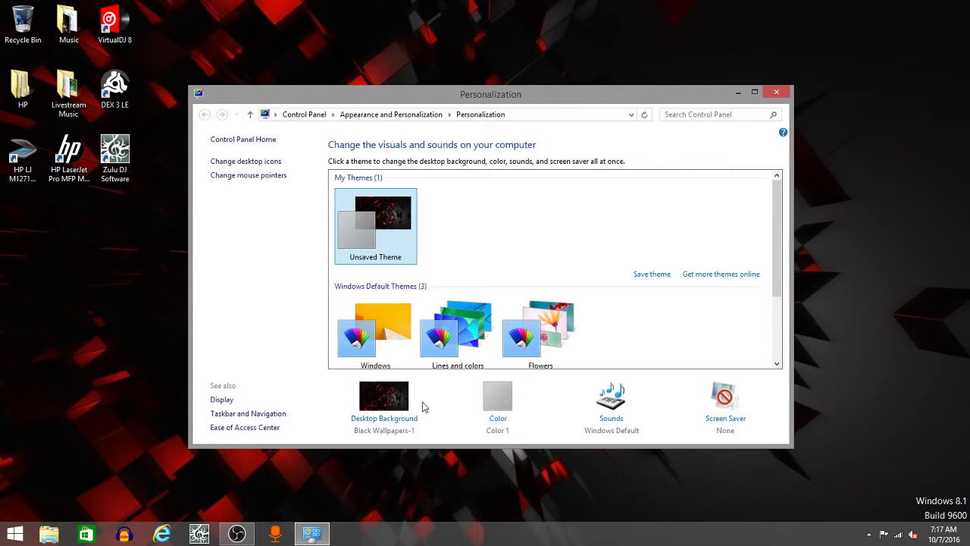
{"action": "left_click", "coordinate": [411, 410]}
{"action": "left_click", "coordinate": [294, 241]}
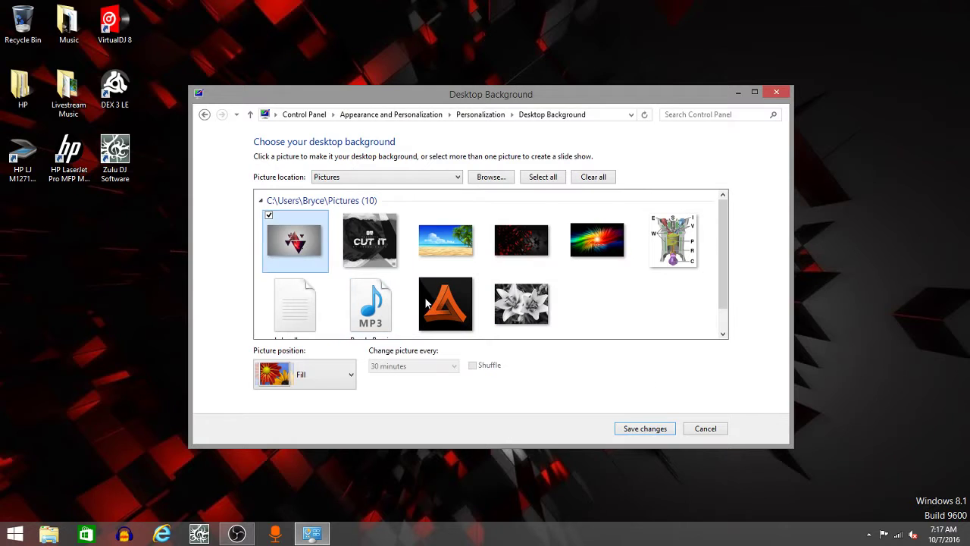
{"action": "left_click", "coordinate": [662, 429]}
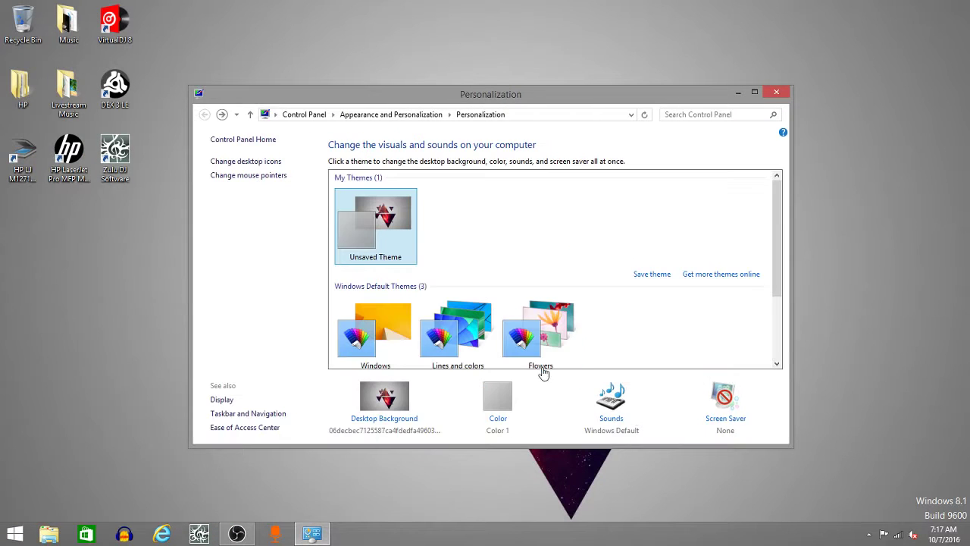
Try green, light blue and pink for the window borders and taskbar, return to grey and save the changes.
{"action": "left_click", "coordinate": [497, 397]}
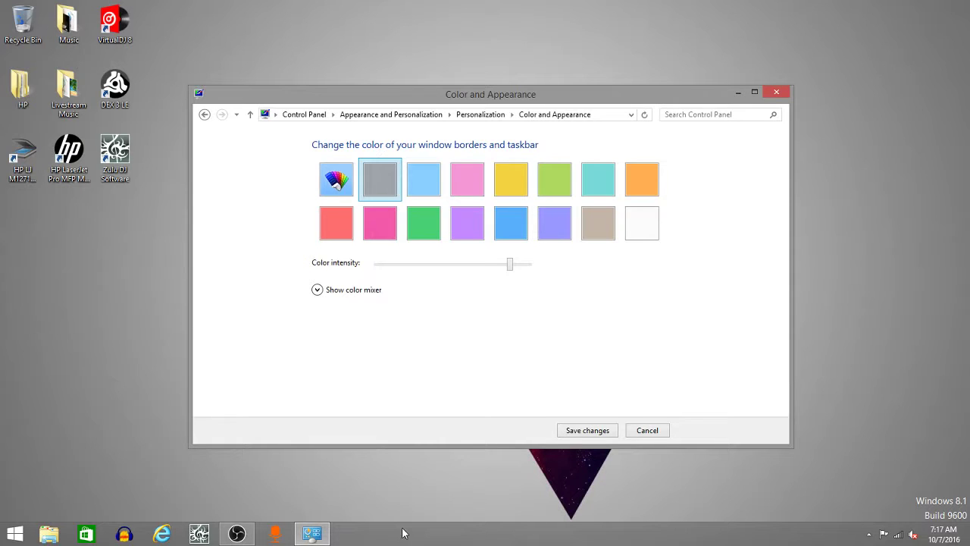
{"action": "left_click", "coordinate": [423, 211]}
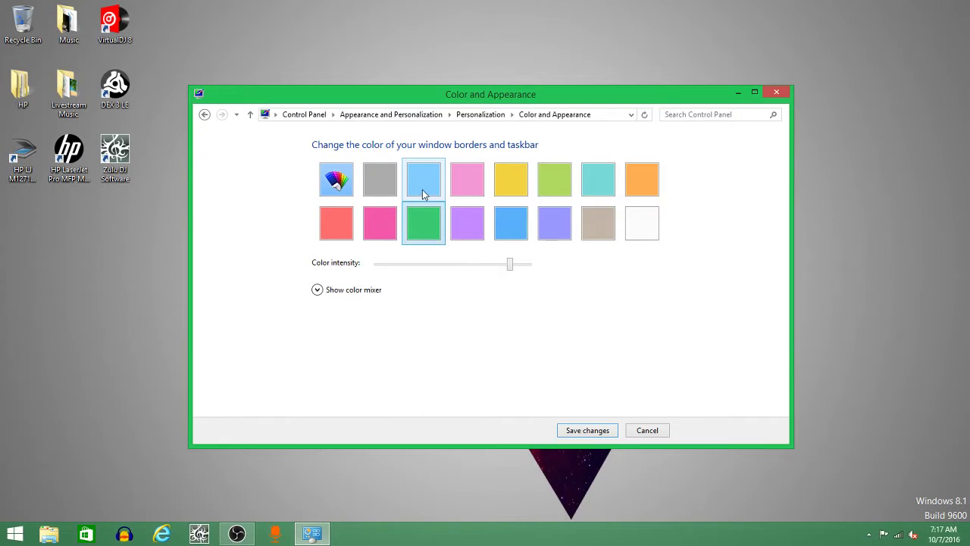
{"action": "left_click", "coordinate": [422, 189]}
{"action": "left_click", "coordinate": [369, 220]}
{"action": "left_click", "coordinate": [387, 188]}
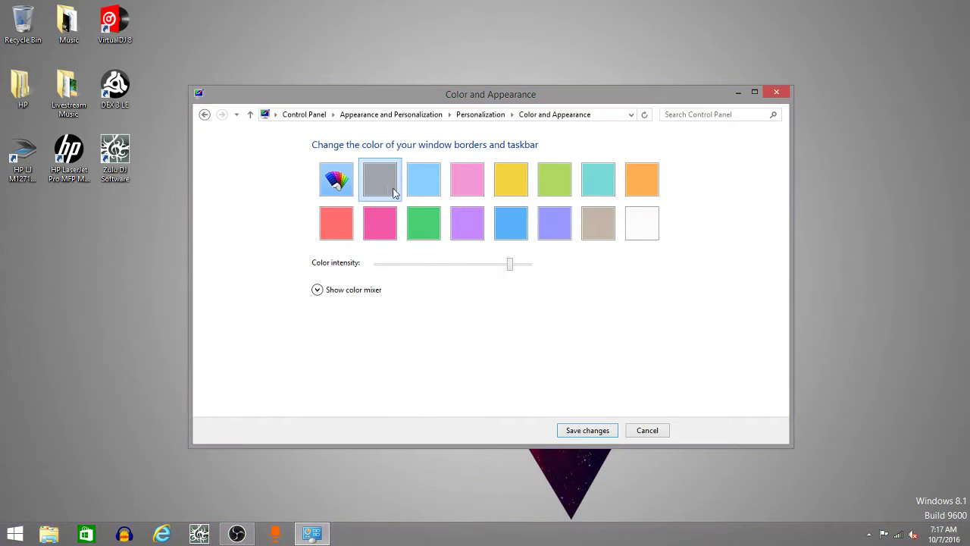
{"action": "left_click", "coordinate": [582, 430]}
Raise the color intensity of the window borders and taskbar to the maximum and save the changes.
{"action": "left_click", "coordinate": [491, 409]}
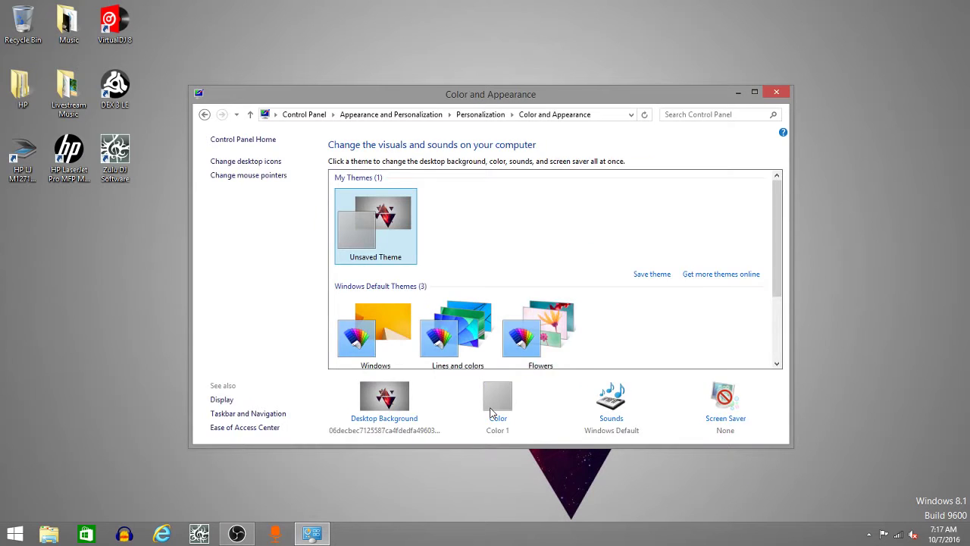
{"action": "left_click_drag", "start_coordinate": [515, 267], "coordinate": [591, 283]}
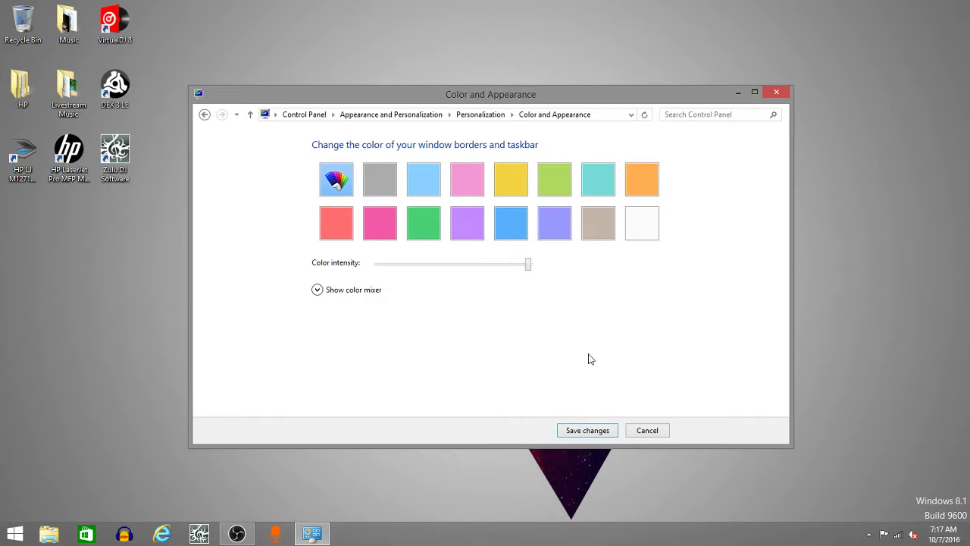
{"action": "left_click", "coordinate": [588, 430]}
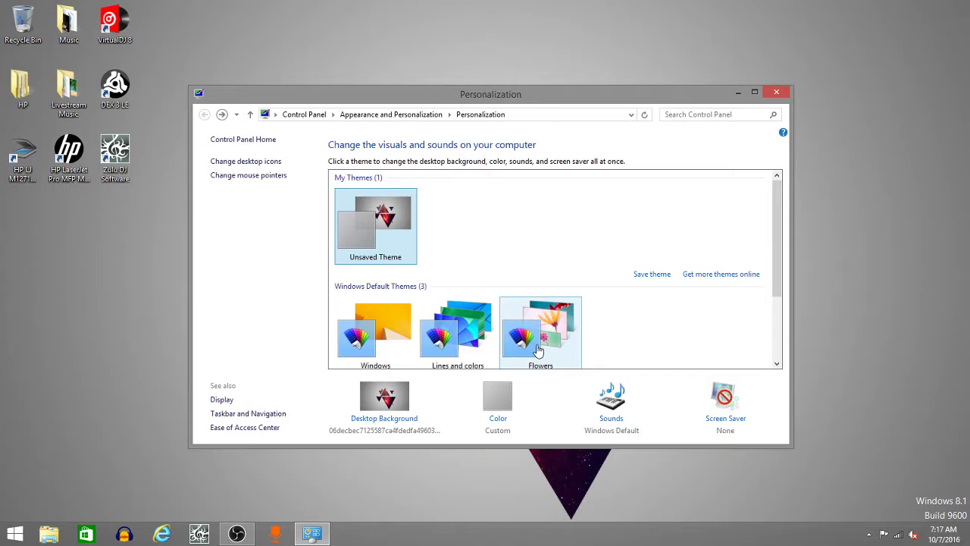
Look over the available themes and the sound scheme settings, leave them without changes and close the Personalization window.
{"action": "scroll", "coordinate": [432, 343], "scroll_direction": "down", "scroll_amount": 1}
{"action": "scroll", "coordinate": [432, 343], "scroll_direction": "down", "scroll_amount": 1}
{"action": "scroll", "coordinate": [432, 344], "scroll_direction": "up", "scroll_amount": 2}
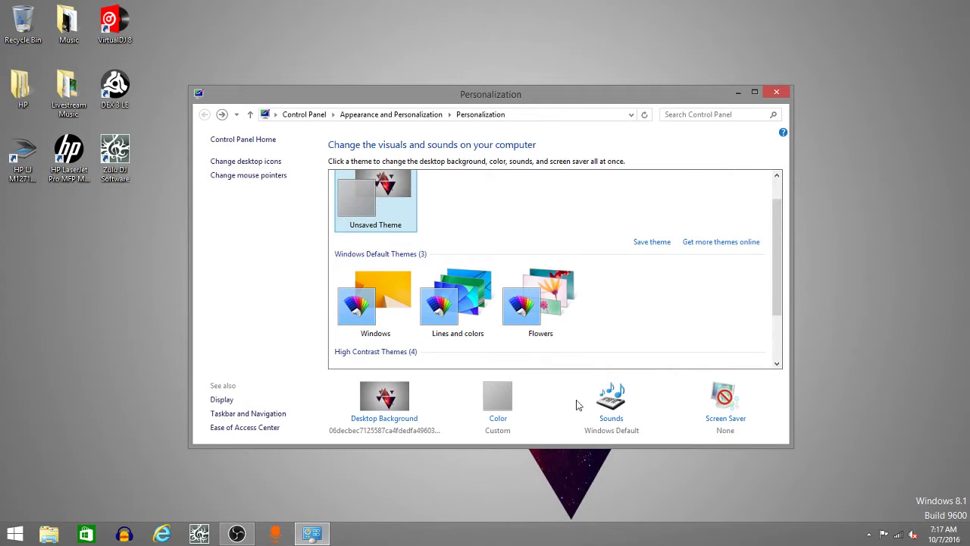
{"action": "left_click", "coordinate": [609, 418]}
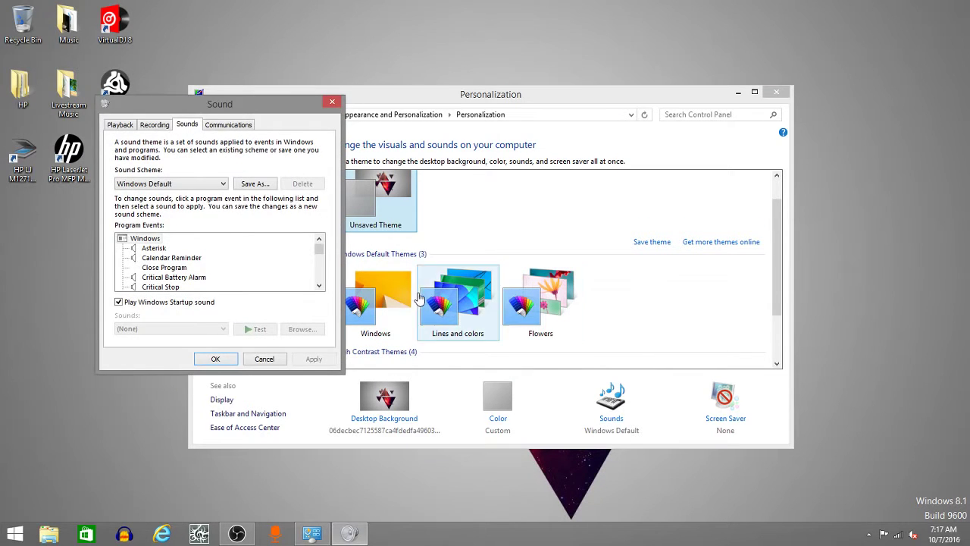
{"action": "left_click", "coordinate": [265, 359]}
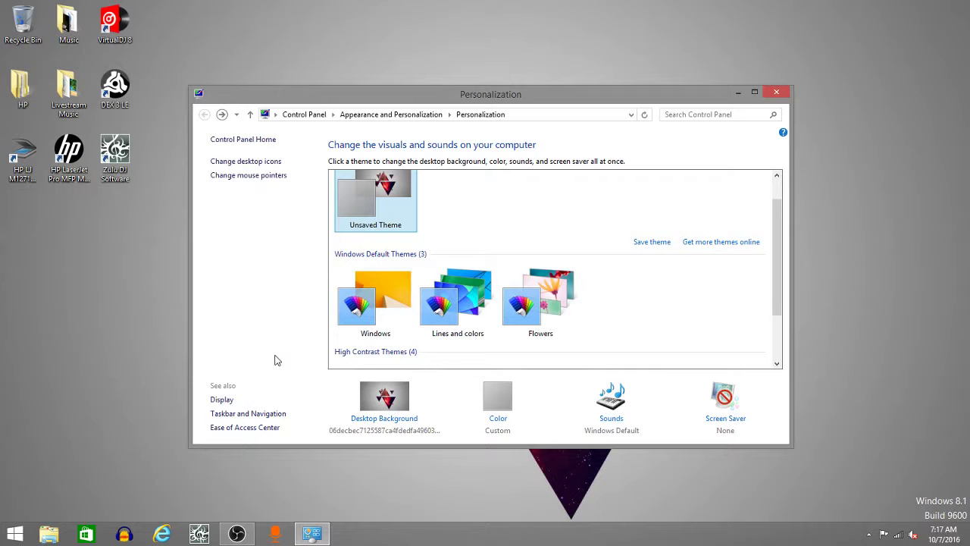
{"action": "left_click", "coordinate": [782, 94]}
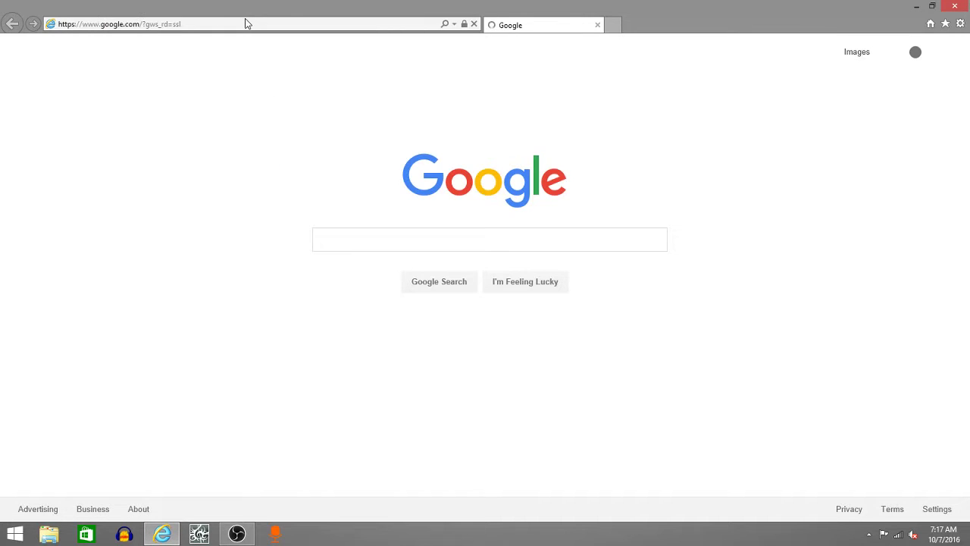
Search Google Images for "cool wallpapers 1600x900".
{"action": "left_click", "coordinate": [499, 245]}
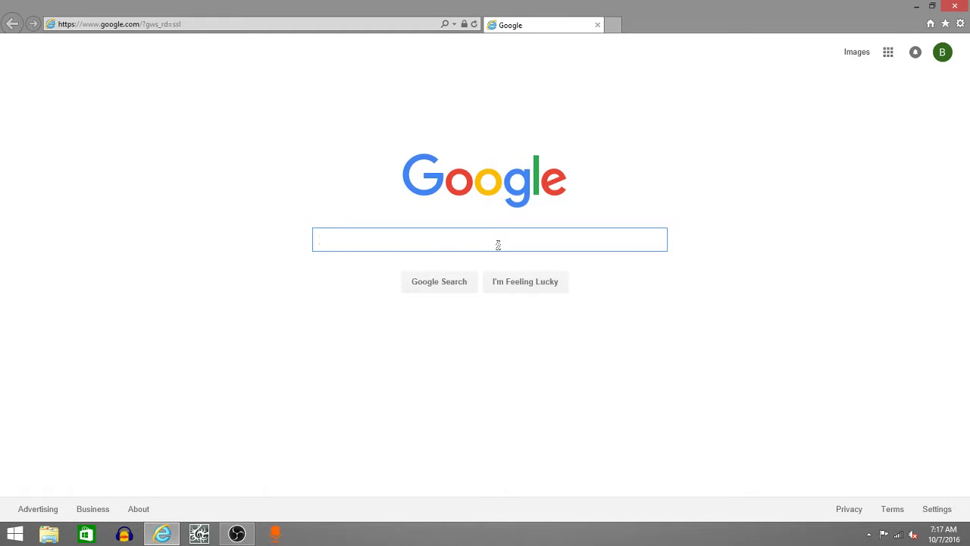
{"action": "type", "text": "cool "}
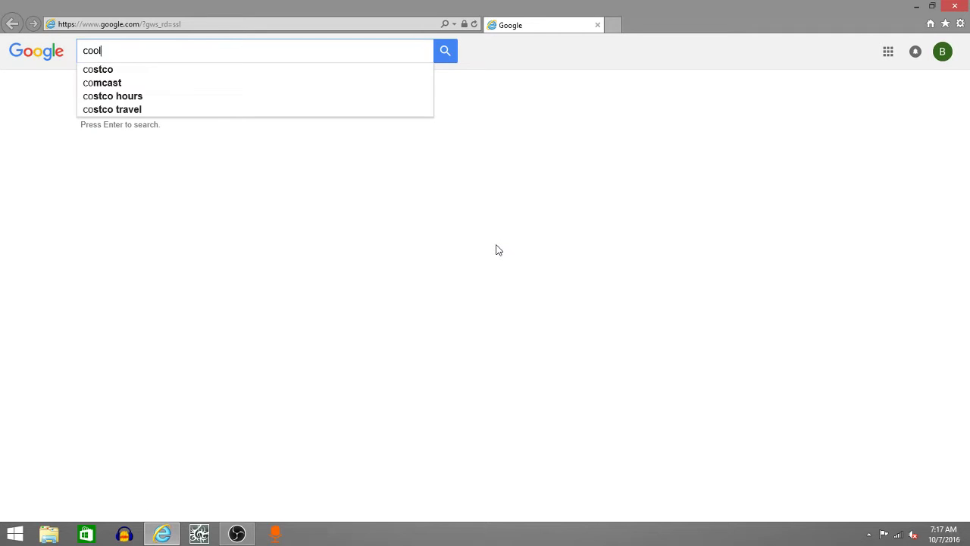
{"action": "type", "text": "walla"}
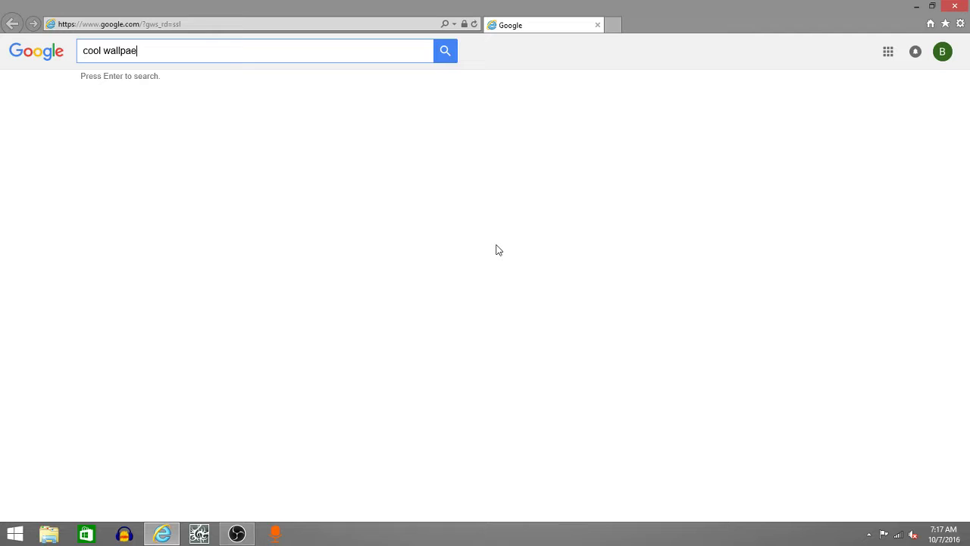
{"action": "type", "text": "pers"}
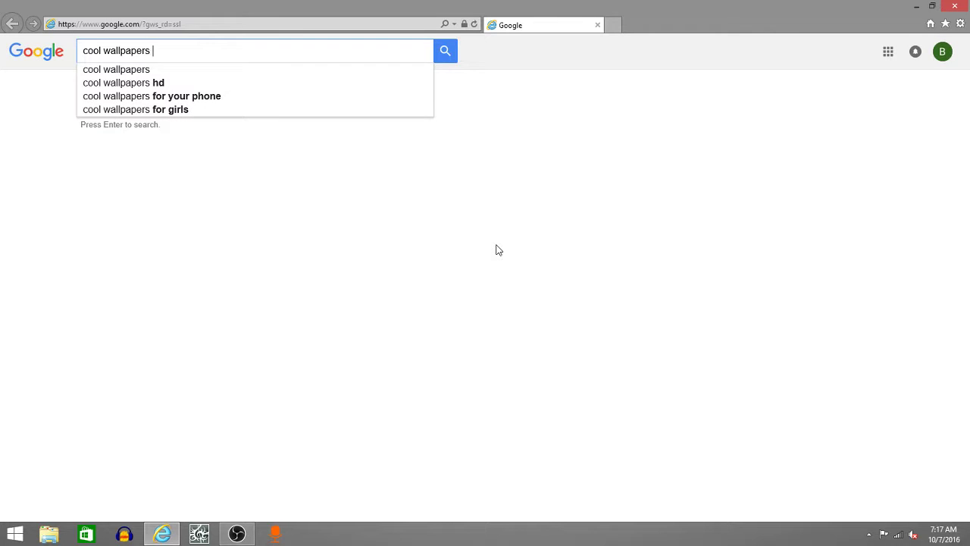
{"action": "type", "text": " 16"}
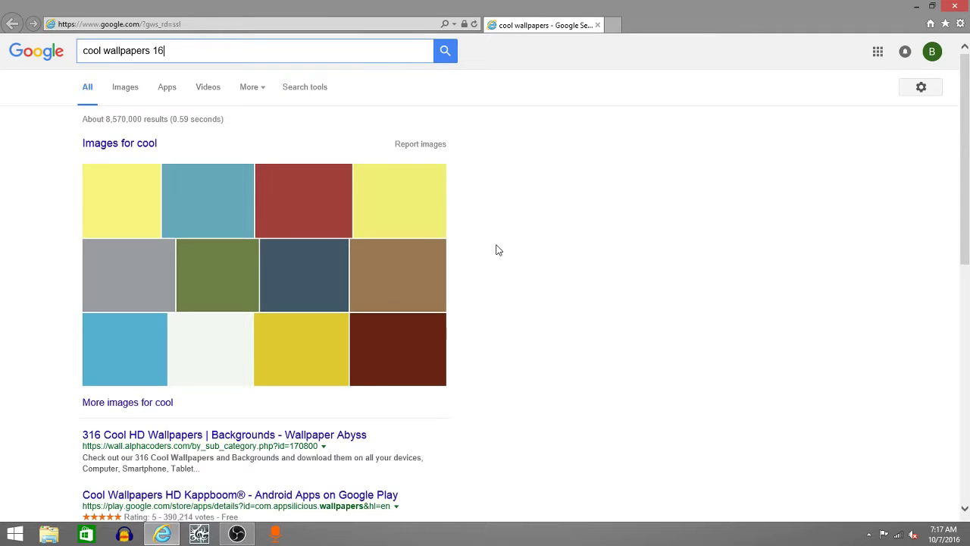
{"action": "type", "text": "00x8"}
{"action": "key", "text": "BackSpace"}
{"action": "type", "text": "900"}
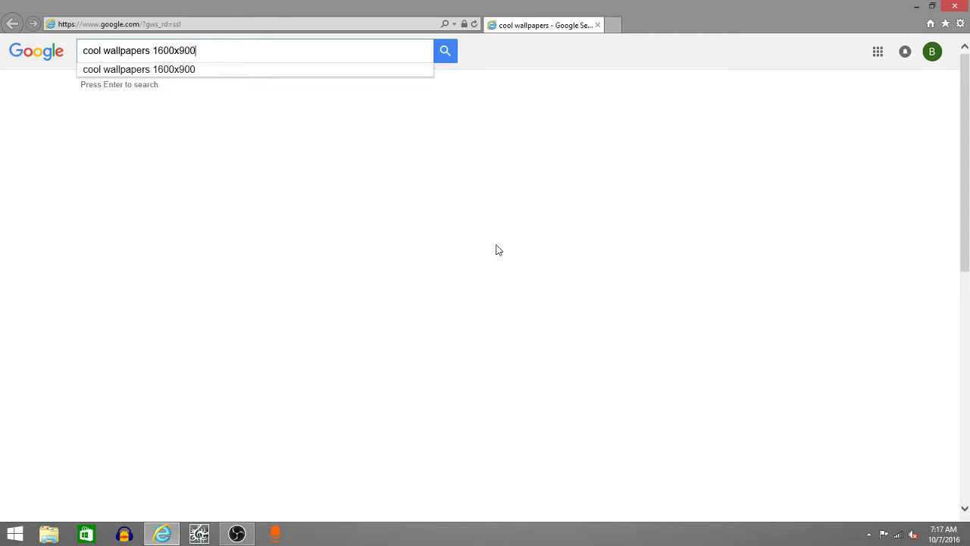
{"action": "key", "text": "Return"}
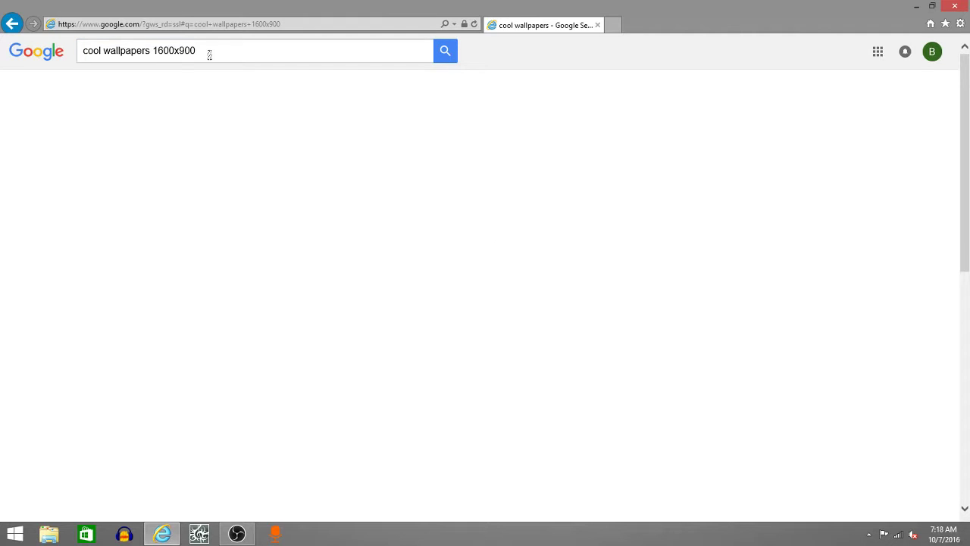
{"action": "left_click", "coordinate": [118, 100]}
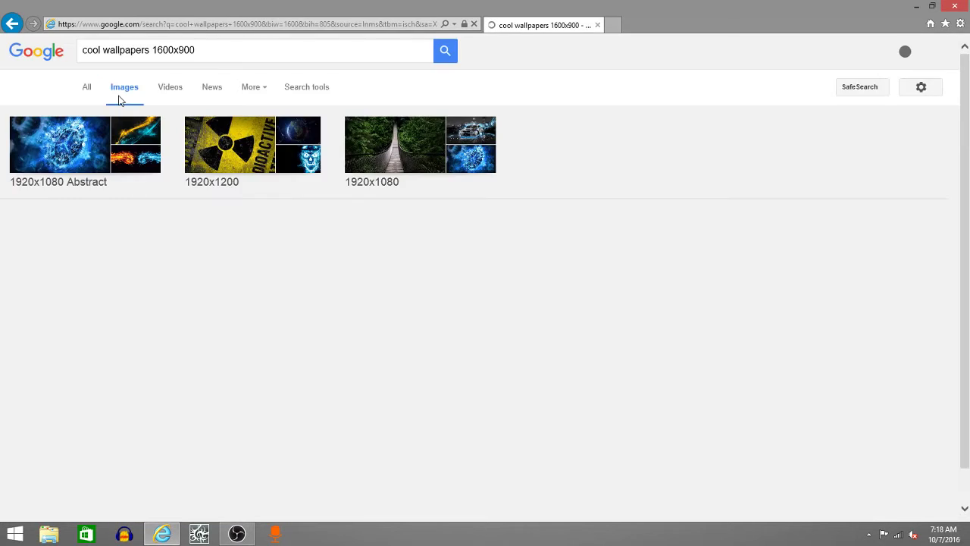
Browse the image results and preview the red Ferrari 458 wallpaper and several of its related car pictures.
{"action": "scroll", "coordinate": [180, 144], "scroll_direction": "down", "scroll_amount": 3}
{"action": "scroll", "coordinate": [181, 145], "scroll_direction": "up", "scroll_amount": 2}
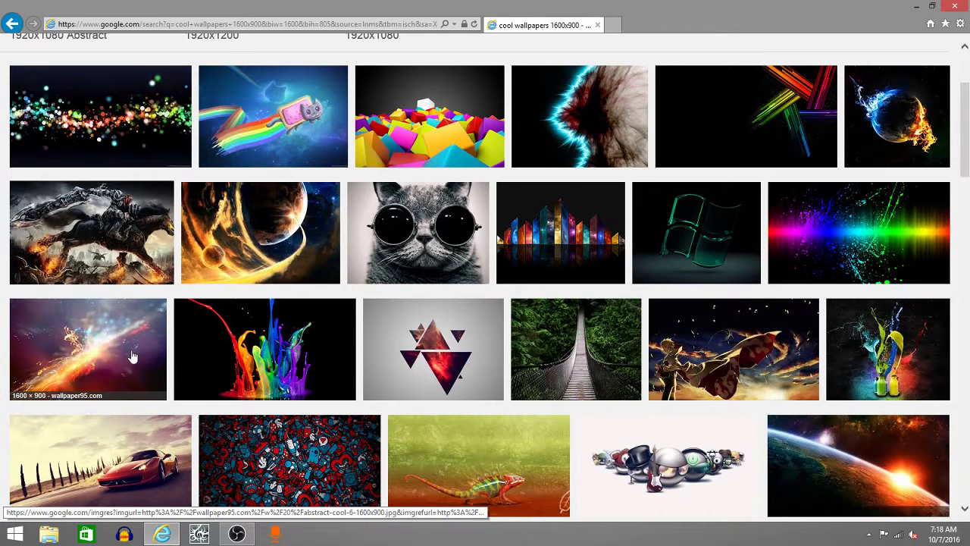
{"action": "scroll", "coordinate": [109, 336], "scroll_direction": "down", "scroll_amount": 4}
{"action": "left_click", "coordinate": [90, 155]}
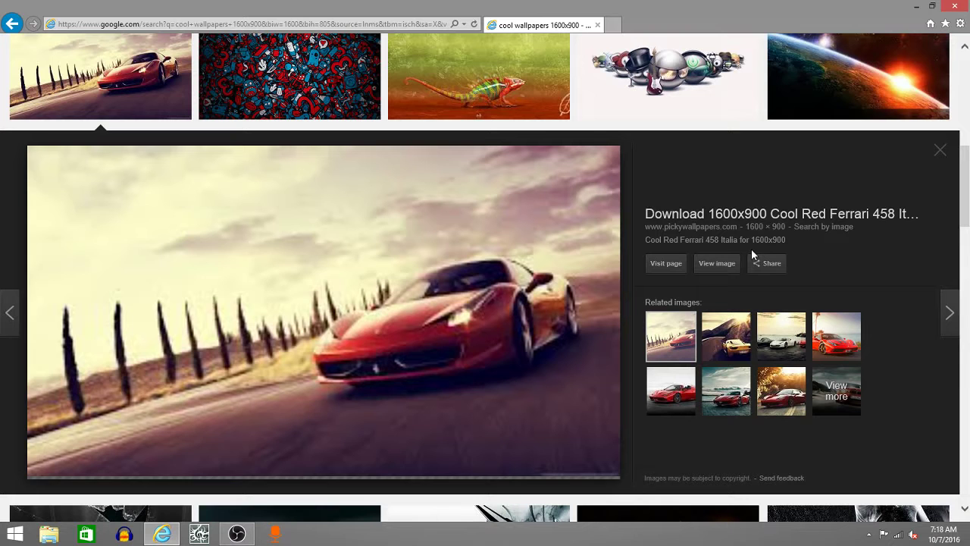
{"action": "left_click", "coordinate": [717, 341]}
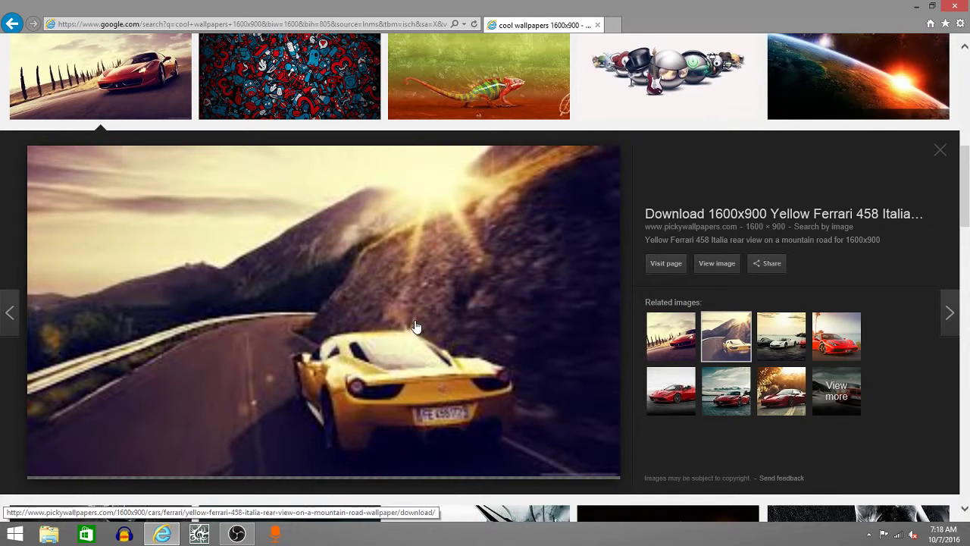
{"action": "left_click", "coordinate": [725, 390]}
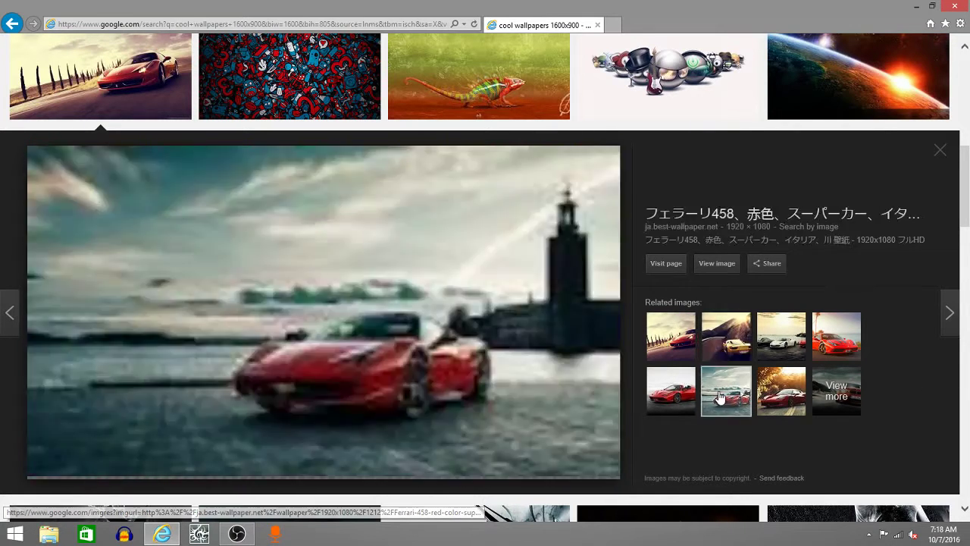
{"action": "left_click", "coordinate": [781, 390]}
{"action": "left_click", "coordinate": [664, 386]}
{"action": "left_click", "coordinate": [725, 336]}
Preview the ice block and 3D spheres wallpapers further down the image results.
{"action": "scroll", "coordinate": [222, 422], "scroll_direction": "down", "scroll_amount": 5}
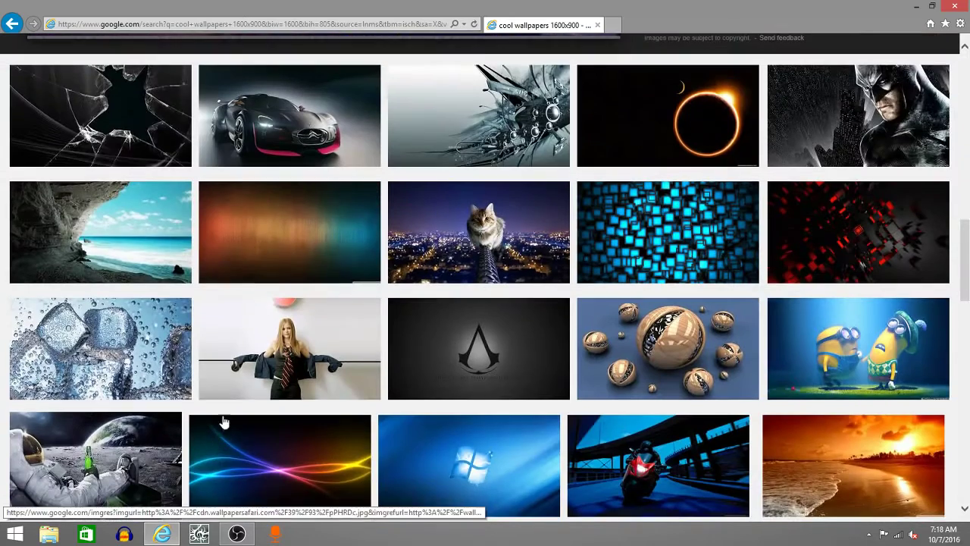
{"action": "left_click", "coordinate": [97, 345]}
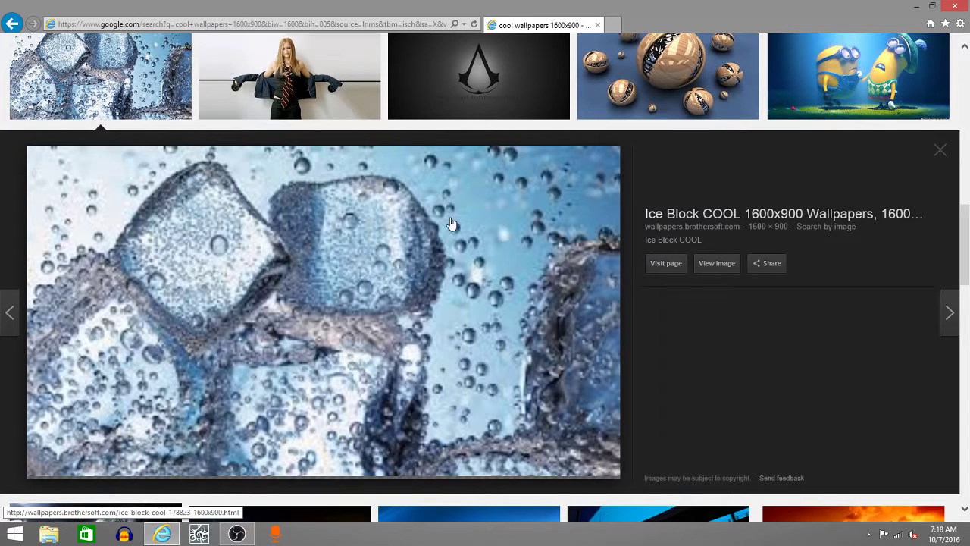
{"action": "left_click", "coordinate": [662, 76]}
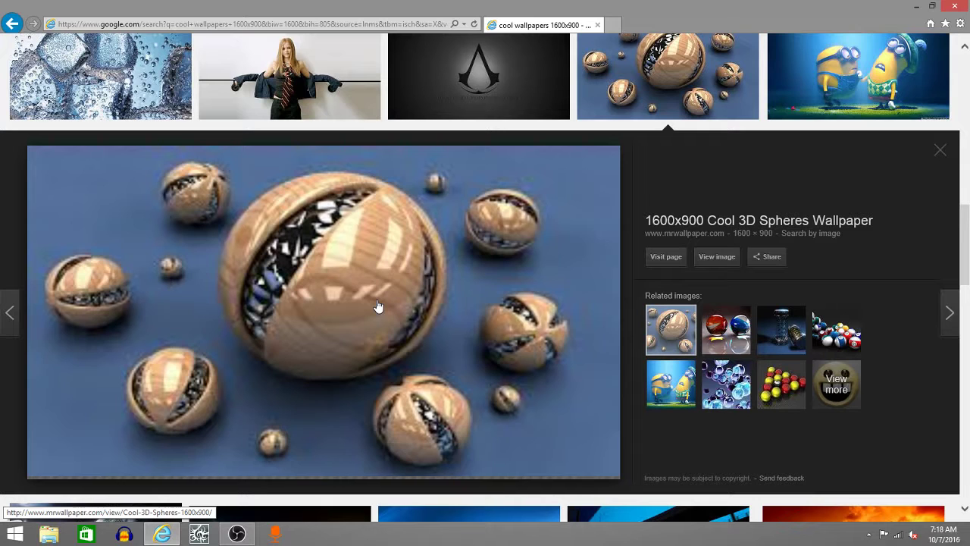
{"action": "scroll", "coordinate": [174, 170], "scroll_direction": "down", "scroll_amount": 3}
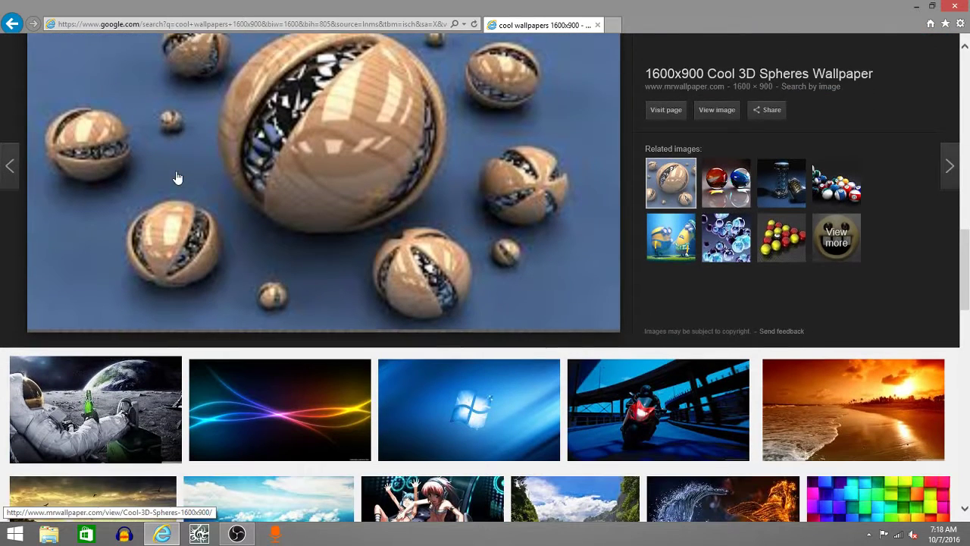
Save the blue Windows logo wallpaper to the Pictures folder as a JPEG named 1600x900 and close the browser.
{"action": "left_click", "coordinate": [471, 336]}
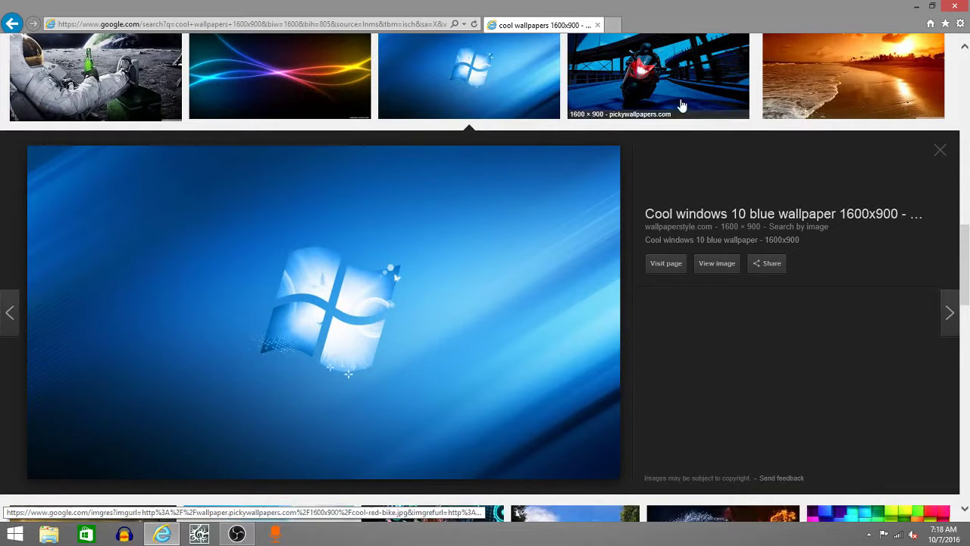
{"action": "right_click", "coordinate": [349, 324]}
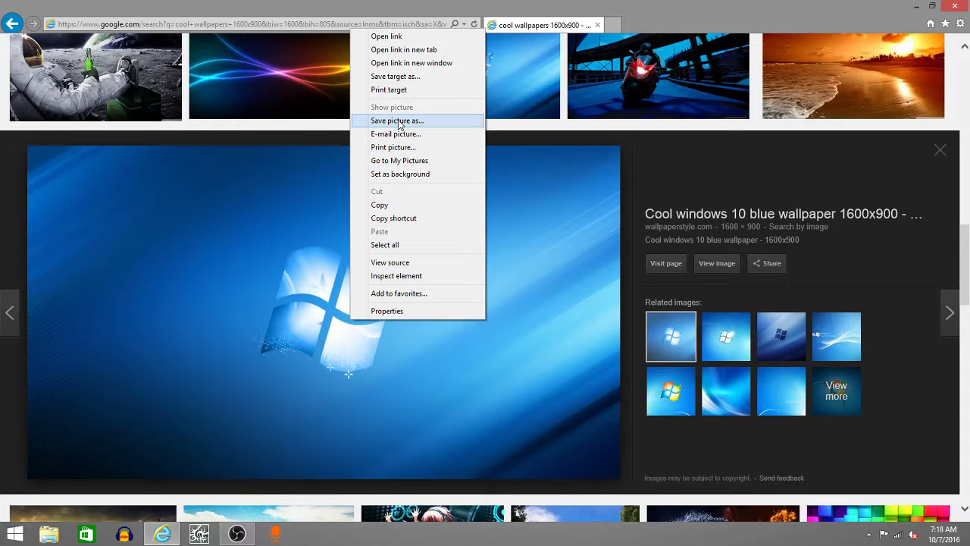
{"action": "right_click", "coordinate": [296, 284]}
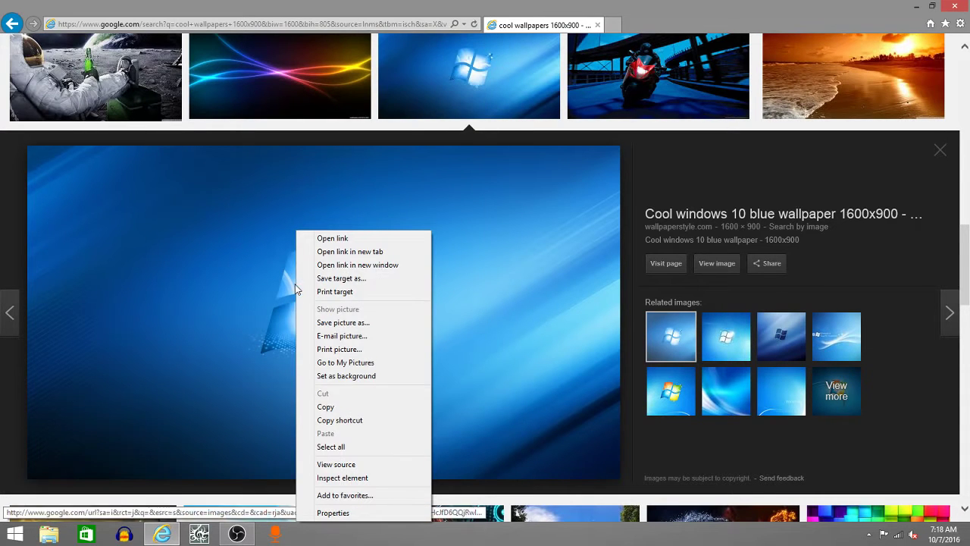
{"action": "left_click", "coordinate": [349, 323]}
{"action": "left_click", "coordinate": [141, 246]}
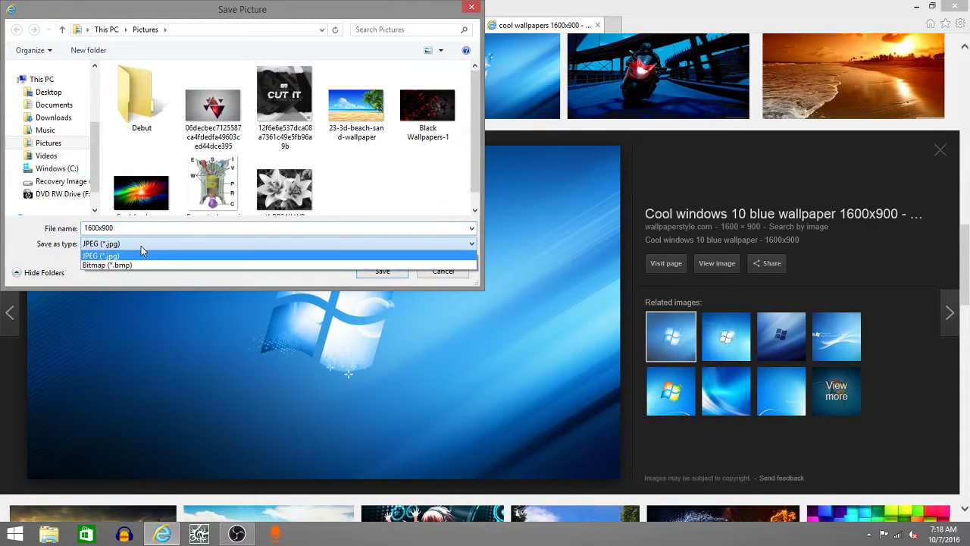
{"action": "left_click", "coordinate": [141, 249]}
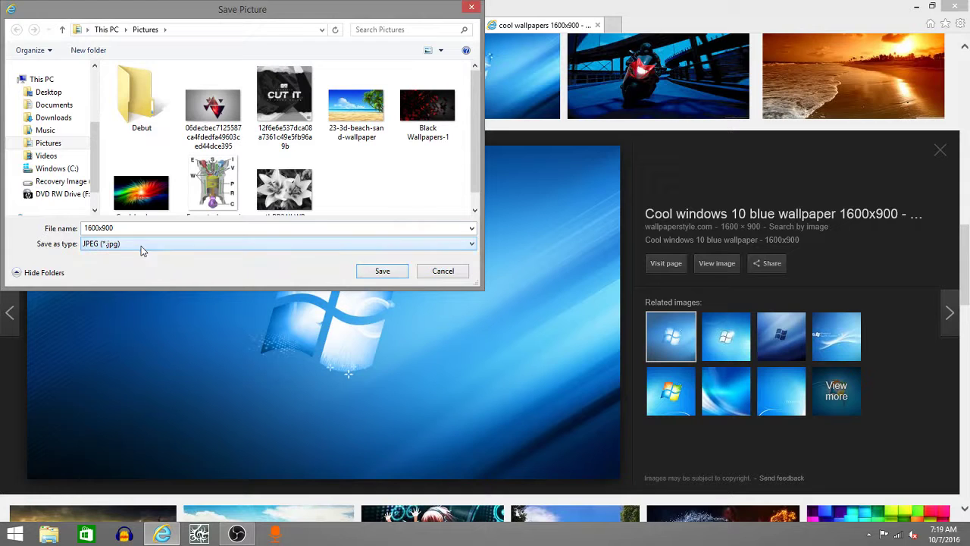
{"action": "left_click", "coordinate": [383, 271]}
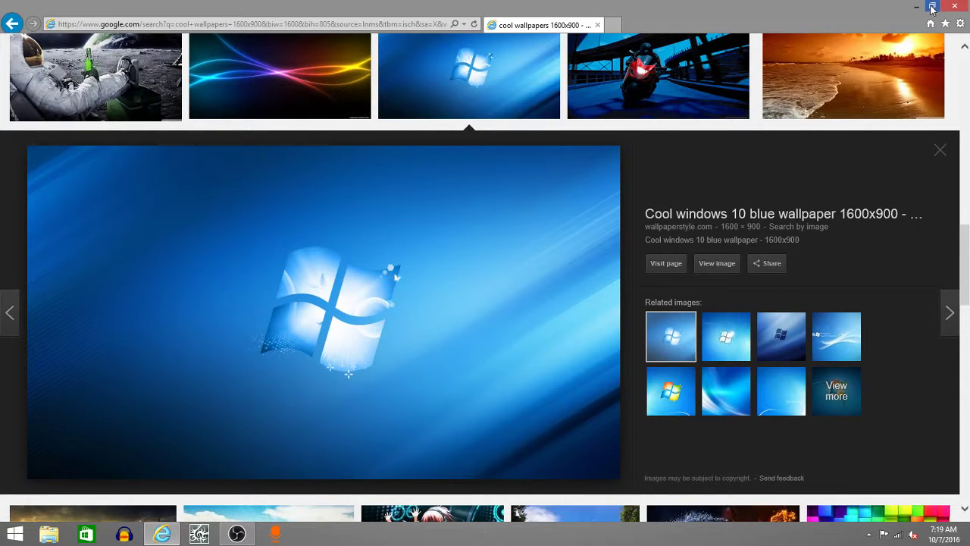
{"action": "mouse_move", "coordinate": [957, 5]}
{"action": "left_click", "coordinate": [957, 6]}
Set the 1600x900 picture from the Pictures folder as the desktop background and close File Explorer.
{"action": "left_click", "coordinate": [50, 535]}
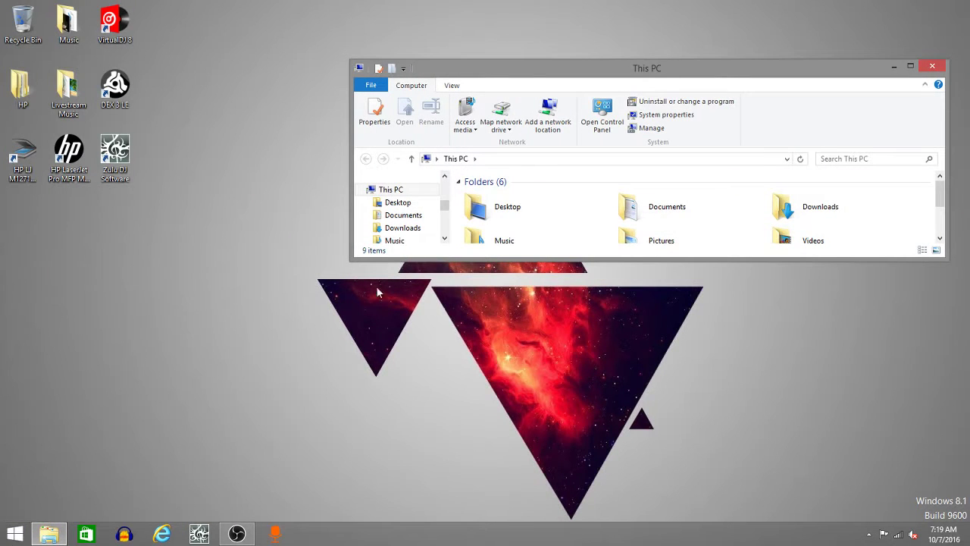
{"action": "scroll", "coordinate": [439, 203], "scroll_direction": "down", "scroll_amount": 1}
{"action": "left_click", "coordinate": [409, 217]}
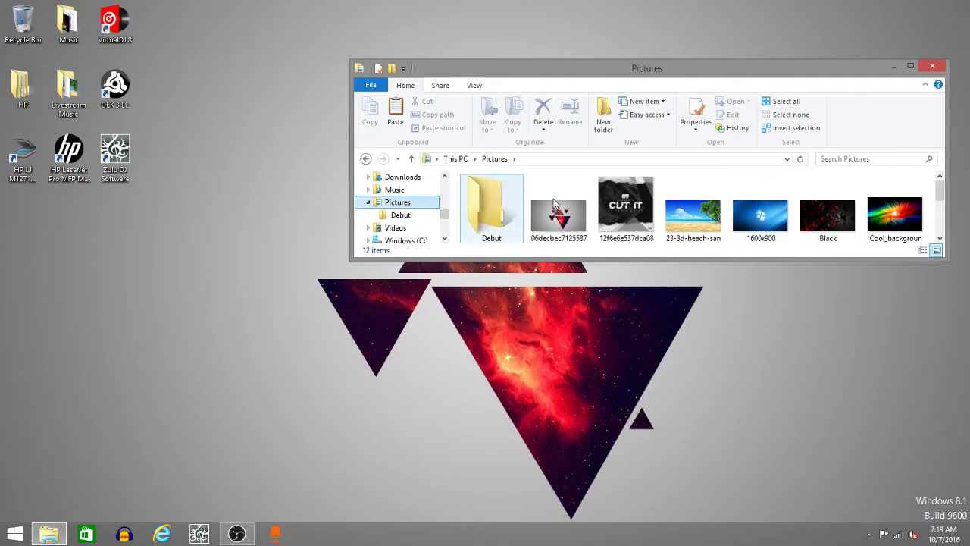
{"action": "scroll", "coordinate": [530, 212], "scroll_direction": "down", "scroll_amount": 2}
{"action": "right_click", "coordinate": [781, 222]}
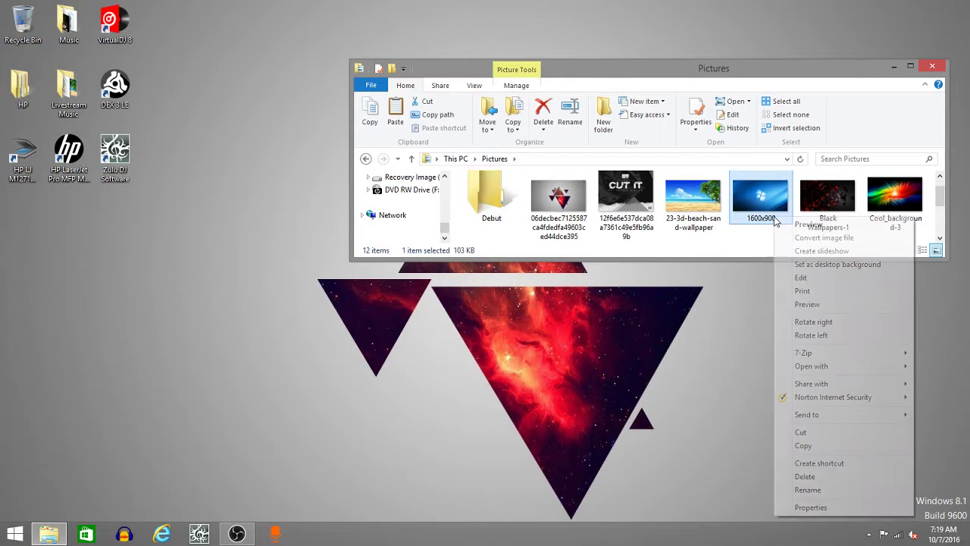
{"action": "left_click", "coordinate": [815, 264]}
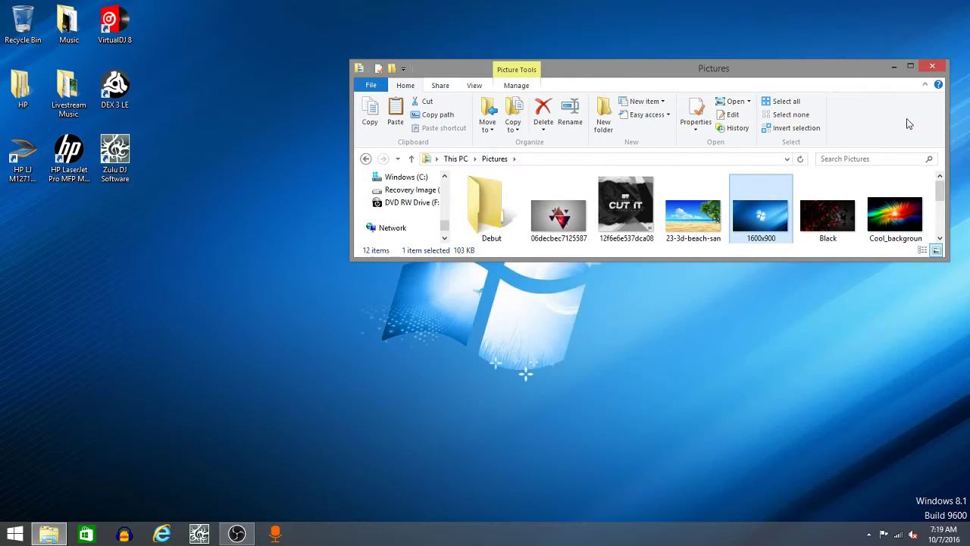
{"action": "left_click", "coordinate": [931, 66]}
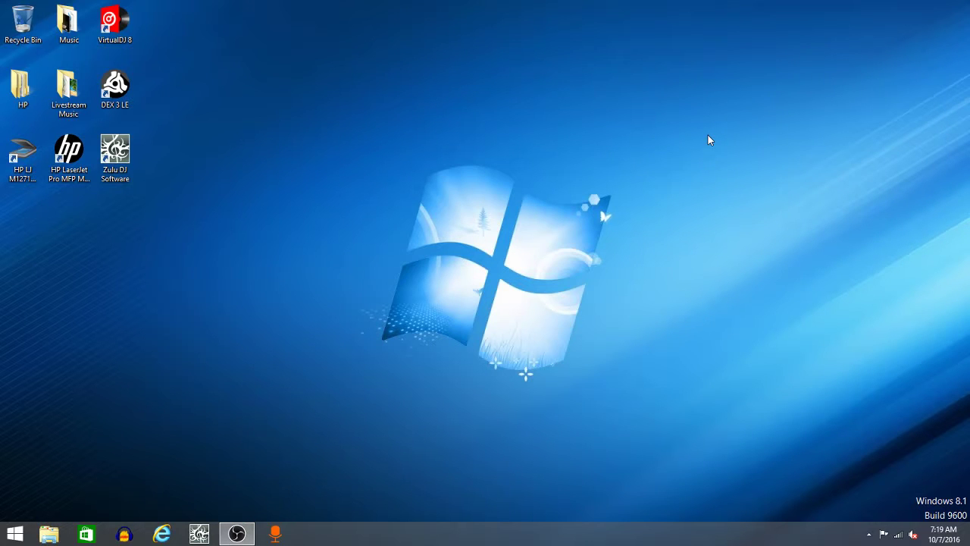
Look through the files in the Pictures folder once more and close File Explorer.
{"action": "left_click", "coordinate": [53, 534]}
{"action": "scroll", "coordinate": [444, 210], "scroll_direction": "down", "scroll_amount": 1}
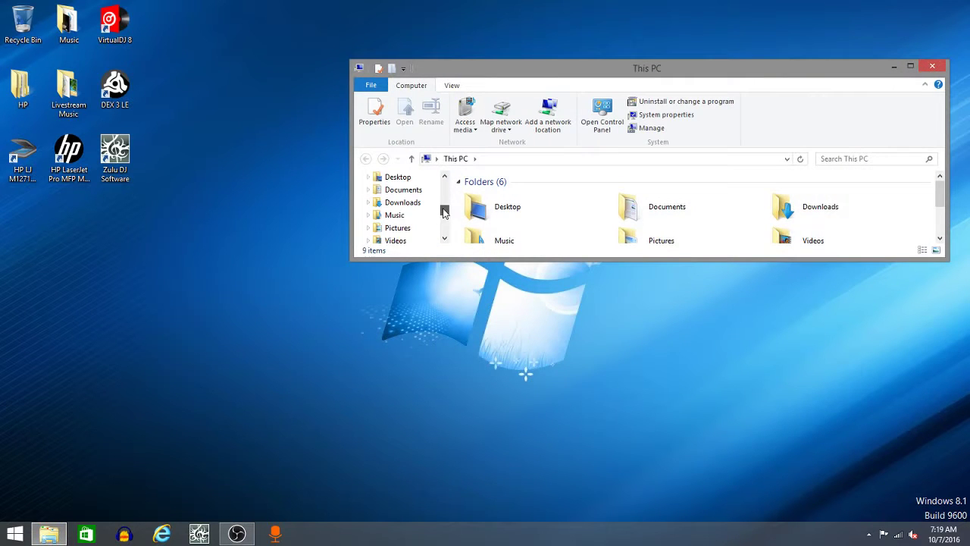
{"action": "left_click", "coordinate": [404, 229]}
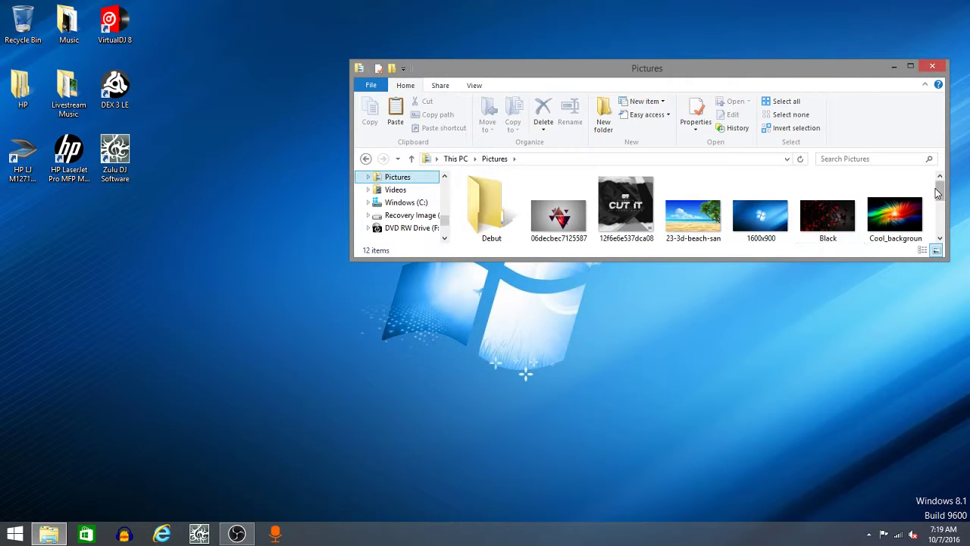
{"action": "left_click_drag", "start_coordinate": [941, 199], "coordinate": [941, 221]}
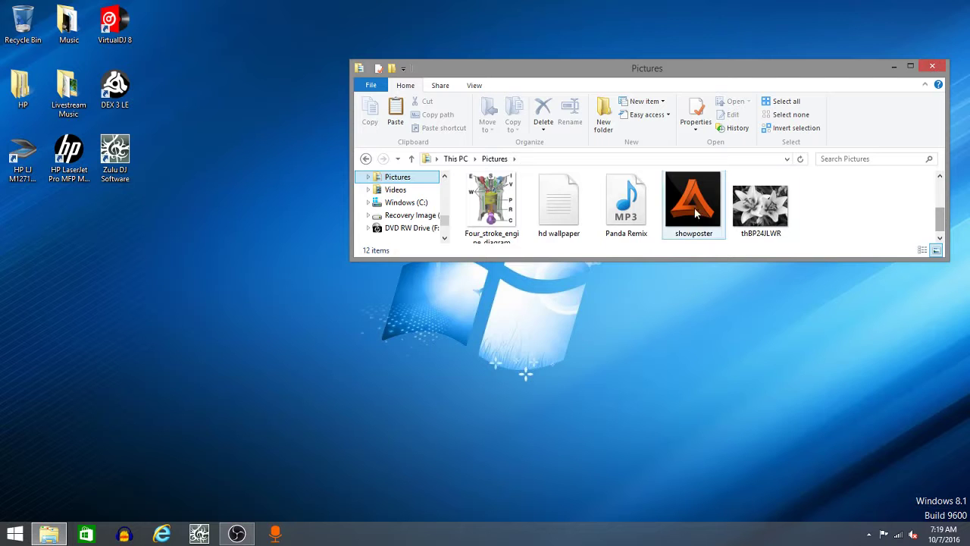
{"action": "scroll", "coordinate": [667, 201], "scroll_direction": "up", "scroll_amount": 3}
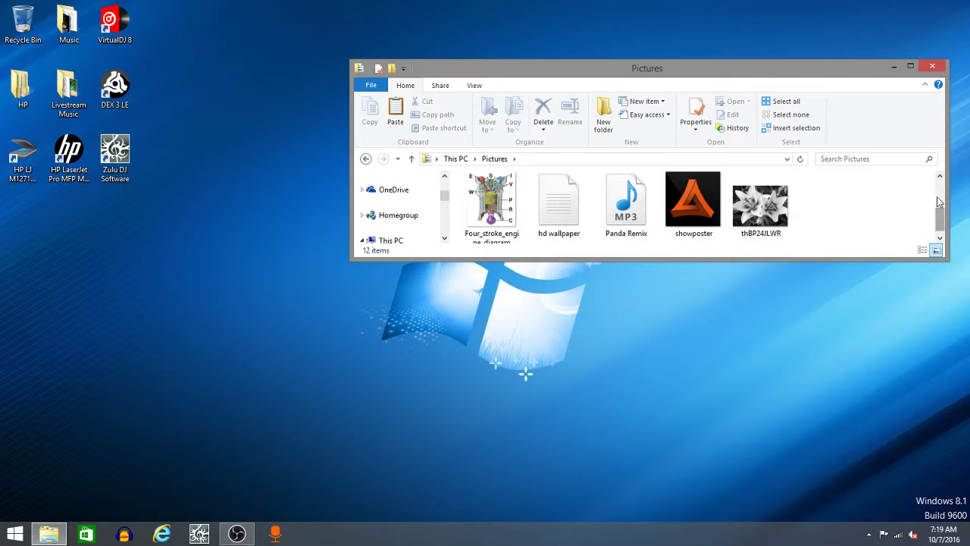
{"action": "left_click", "coordinate": [933, 67]}
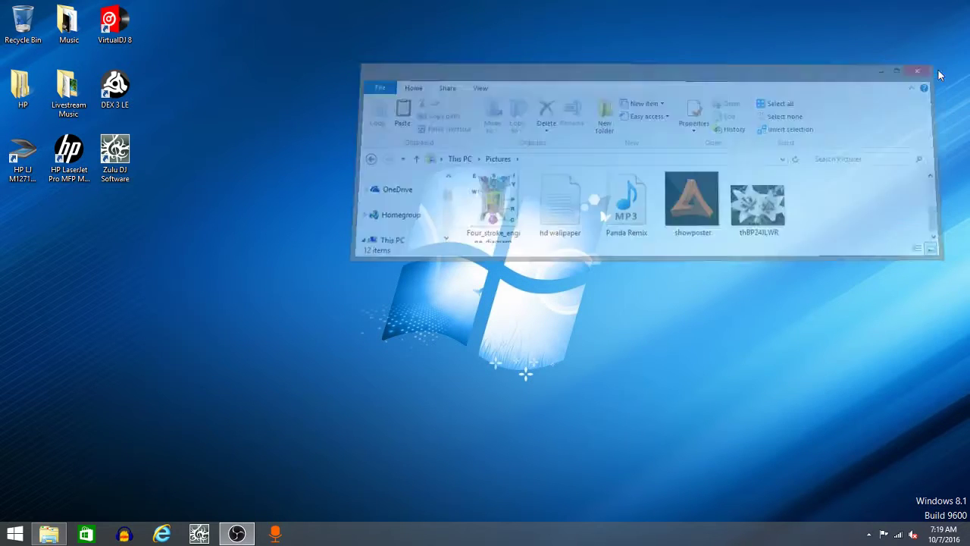
{"action": "left_click", "coordinate": [245, 533]}
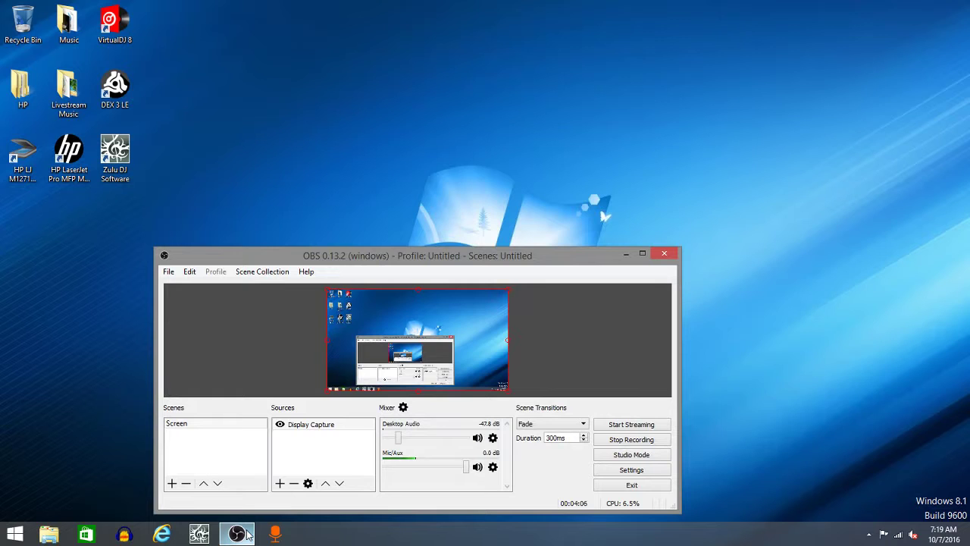